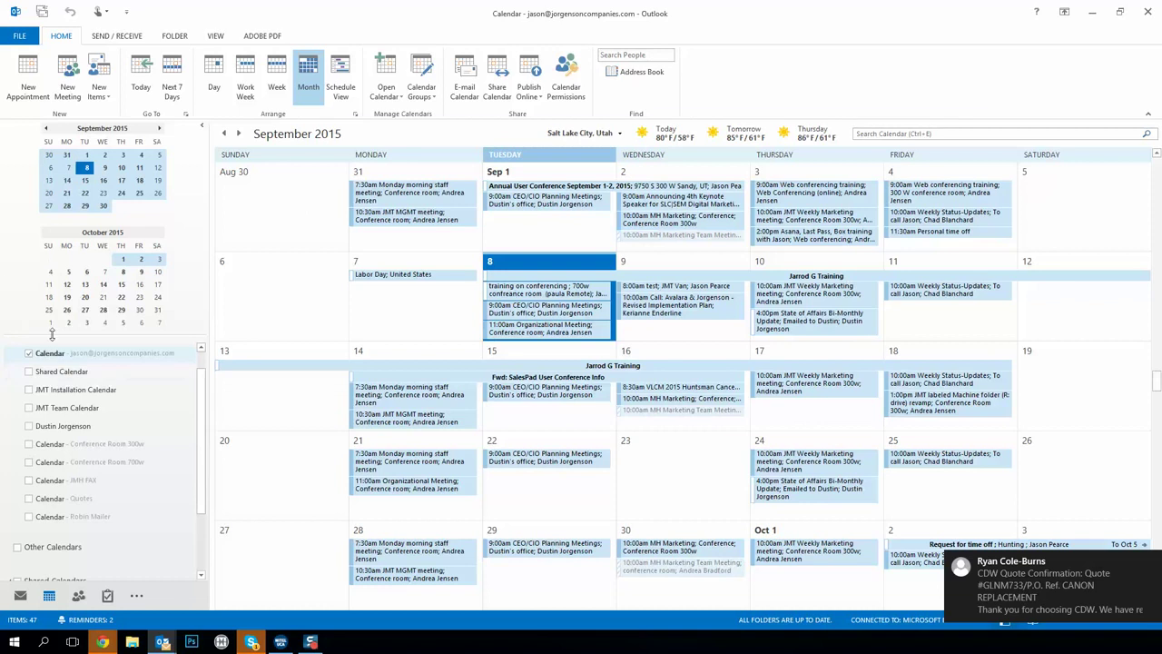
Open the JMT Van calendar from the All Rooms address list next to the personal calendar
left_click(29, 371)
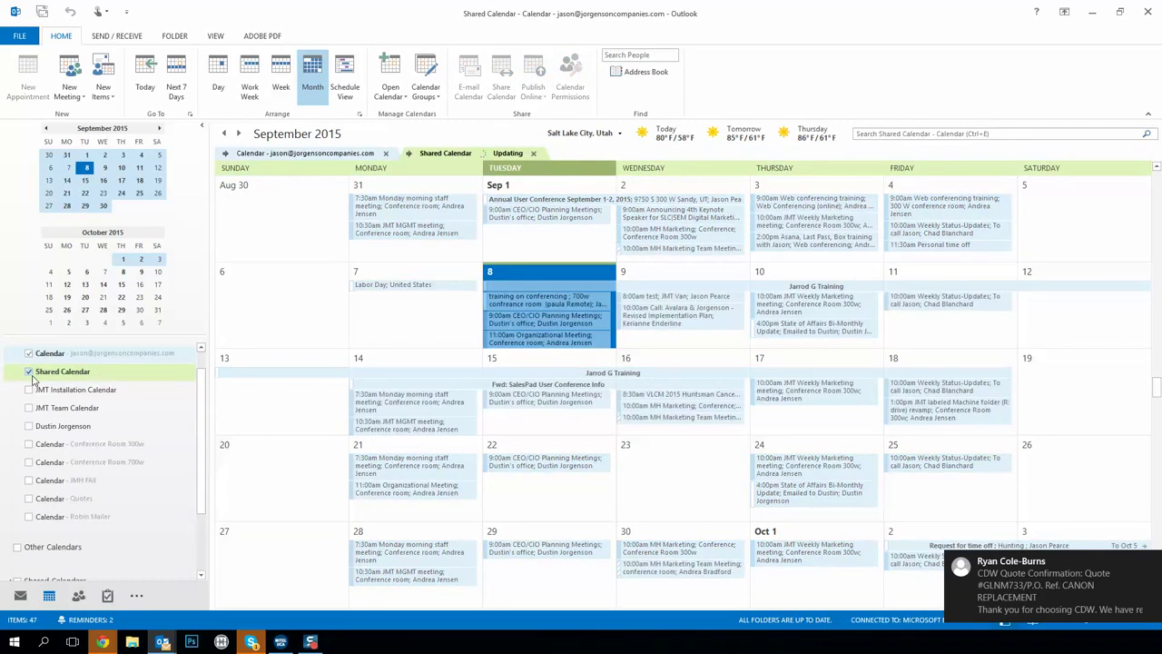
left_click(29, 372)
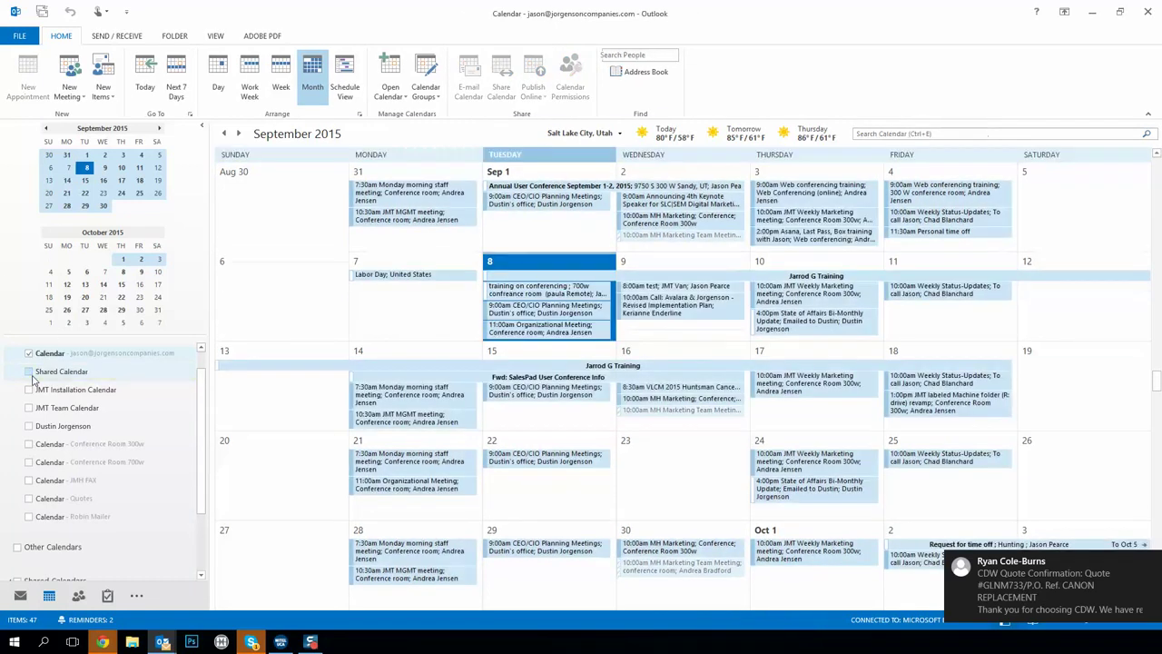
left_click(398, 82)
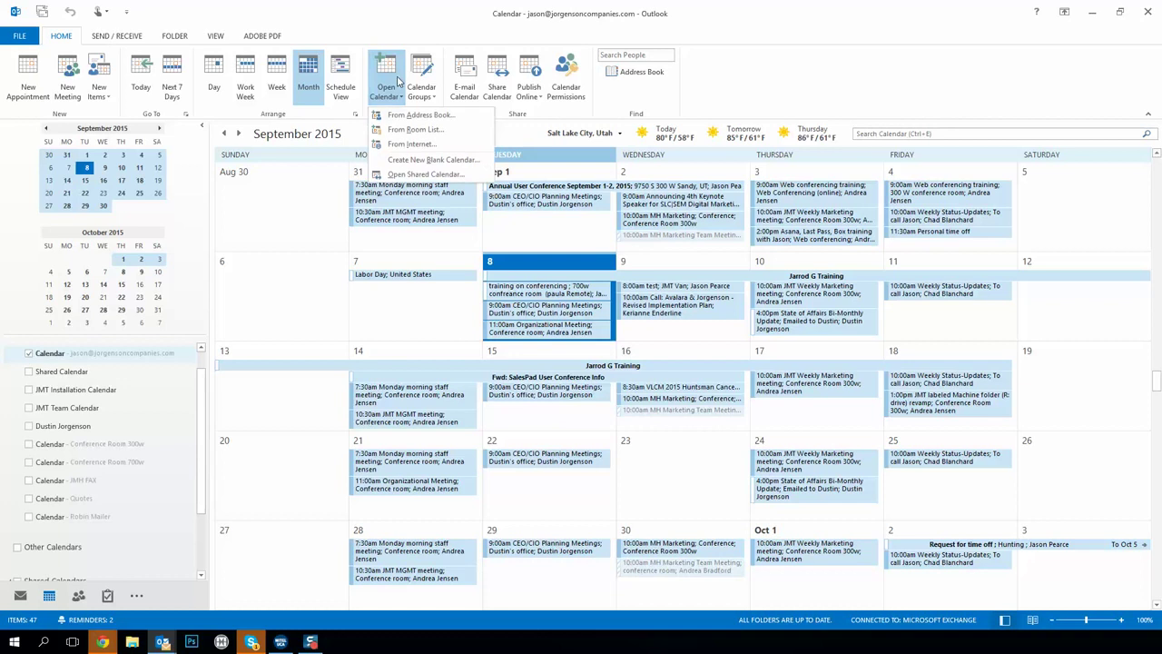
left_click(413, 116)
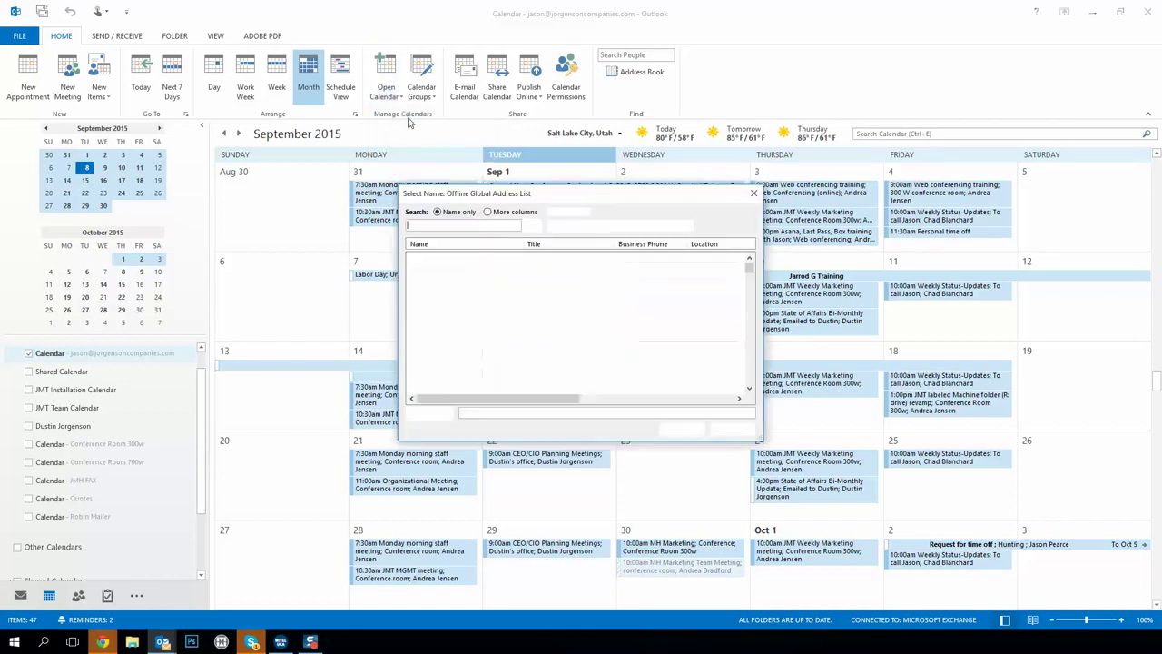
left_click(590, 227)
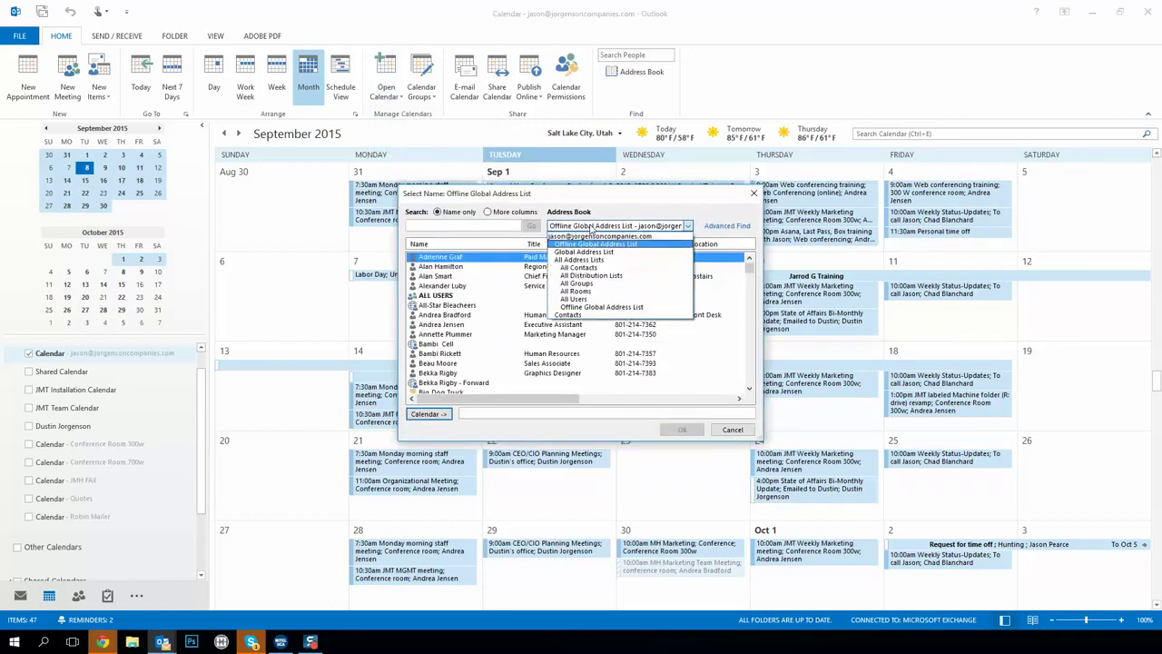
left_click(597, 290)
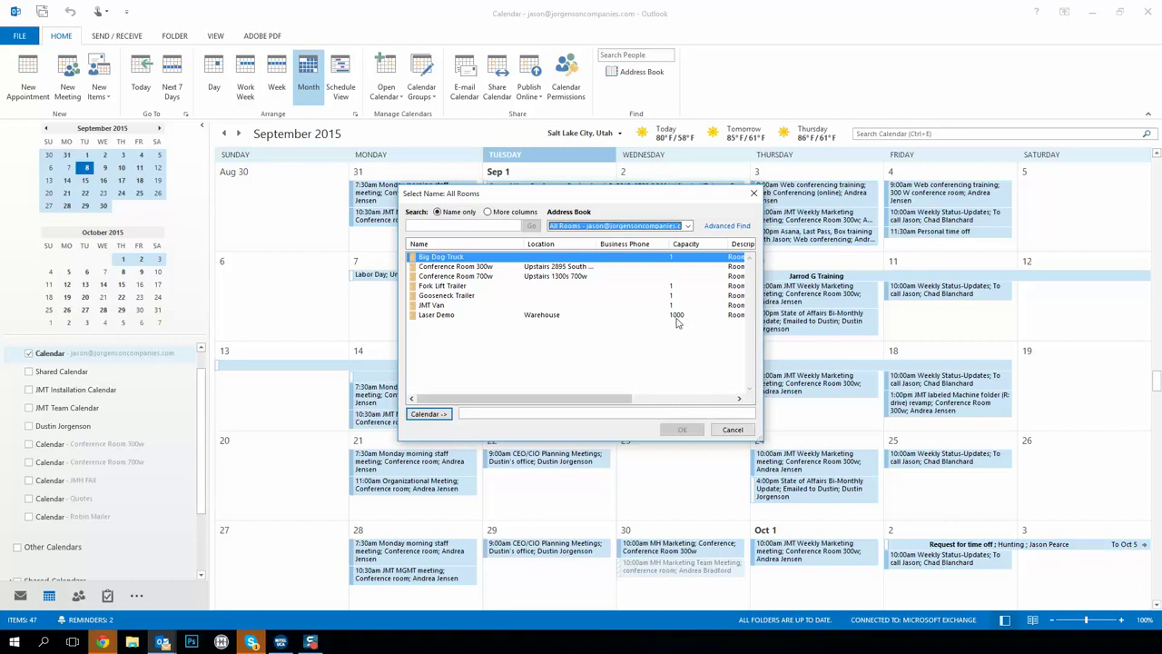
double_click(434, 308)
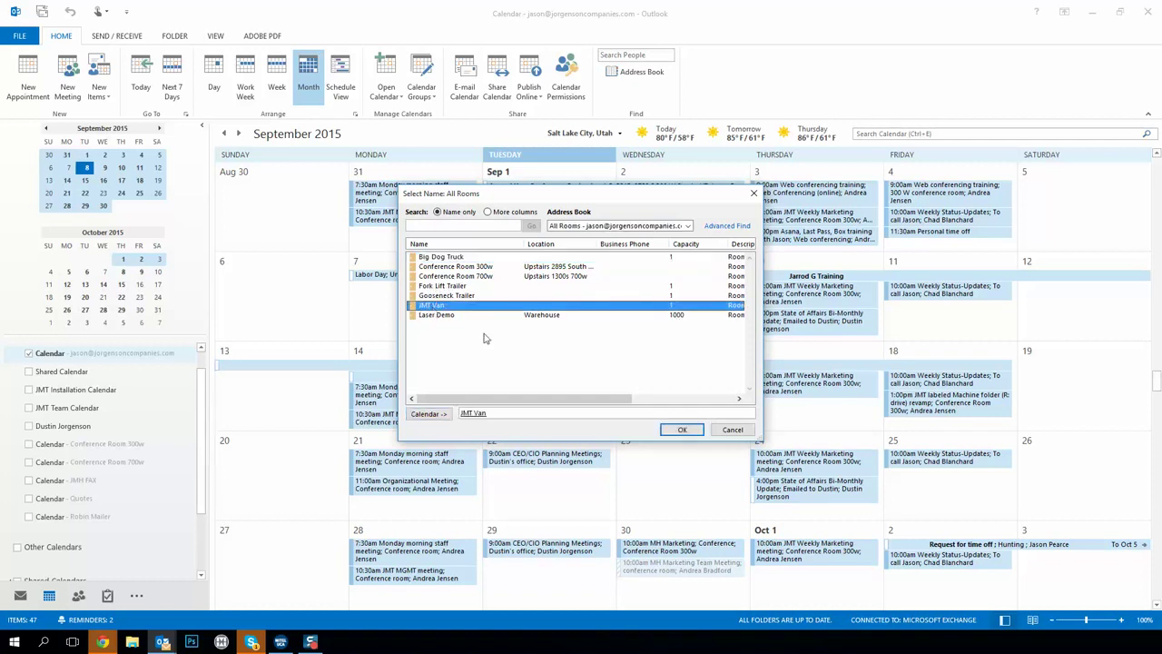
left_click(679, 430)
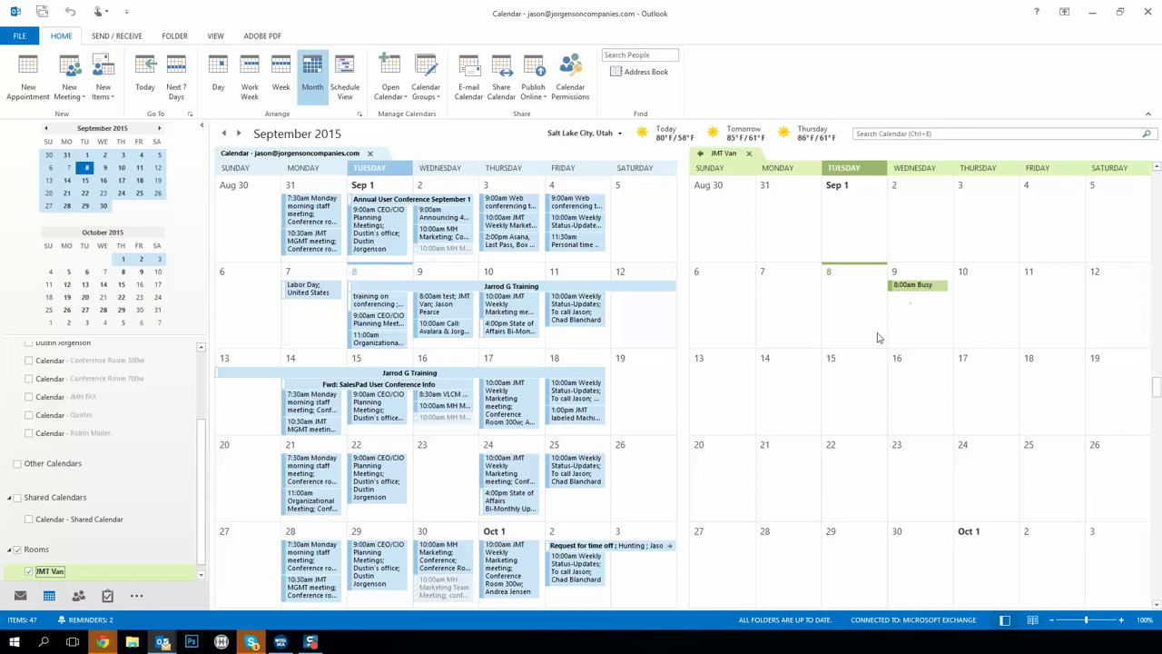
Try to create an entry for September 8 directly in the JMT Van calendar
left_click(851, 303)
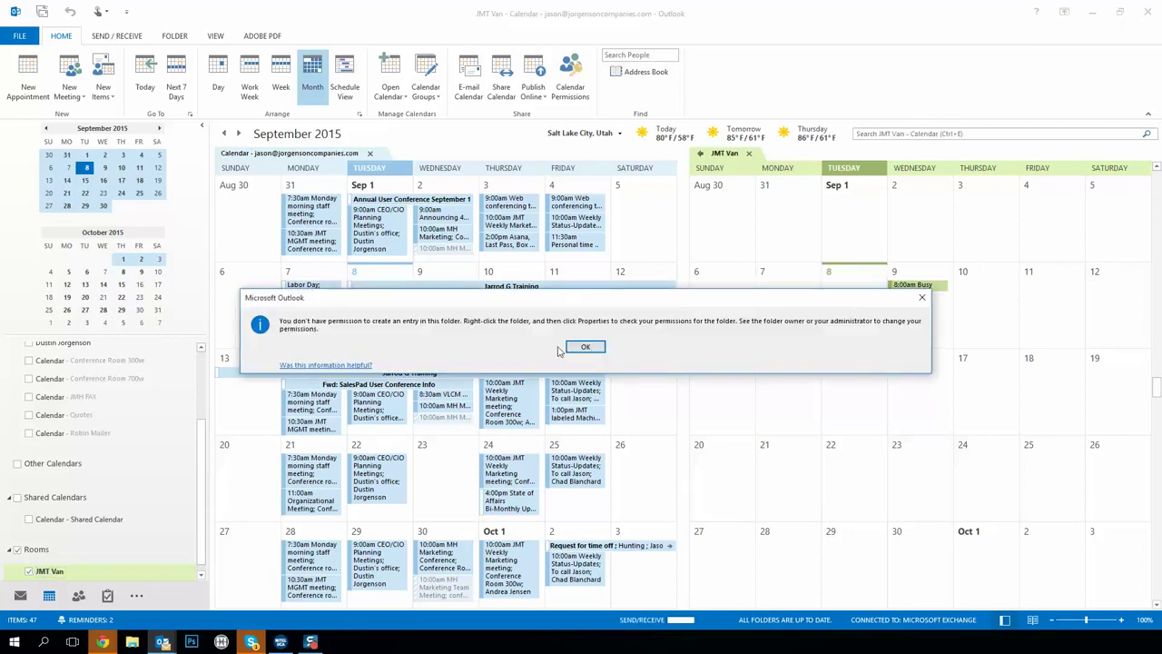
left_click(588, 349)
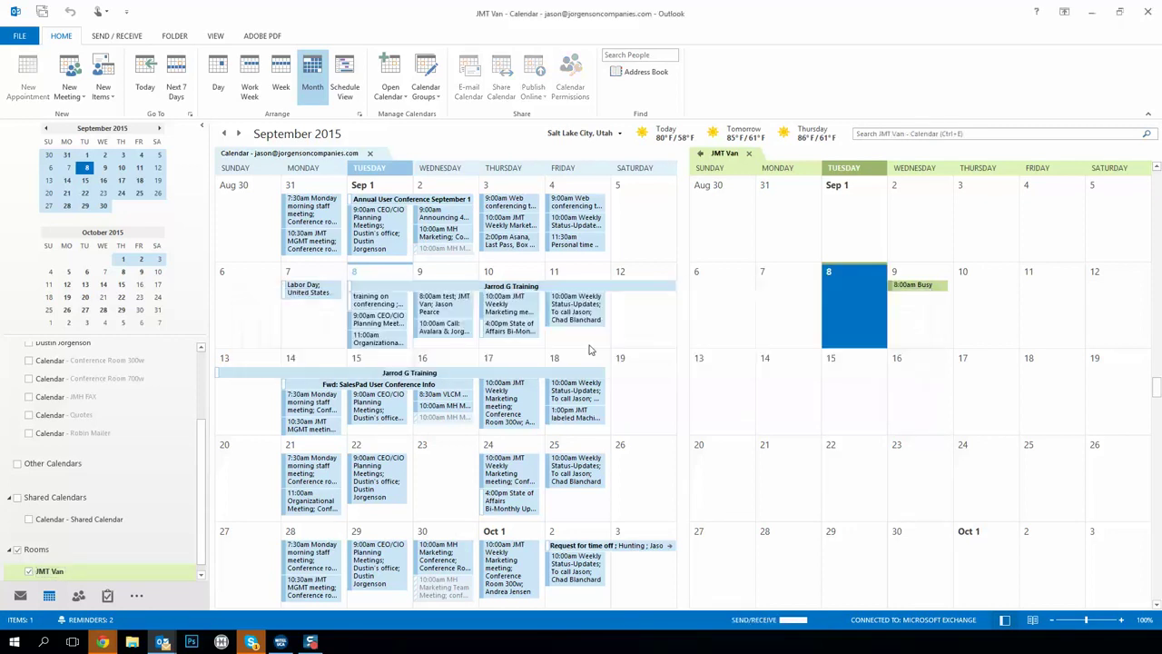
left_click(72, 85)
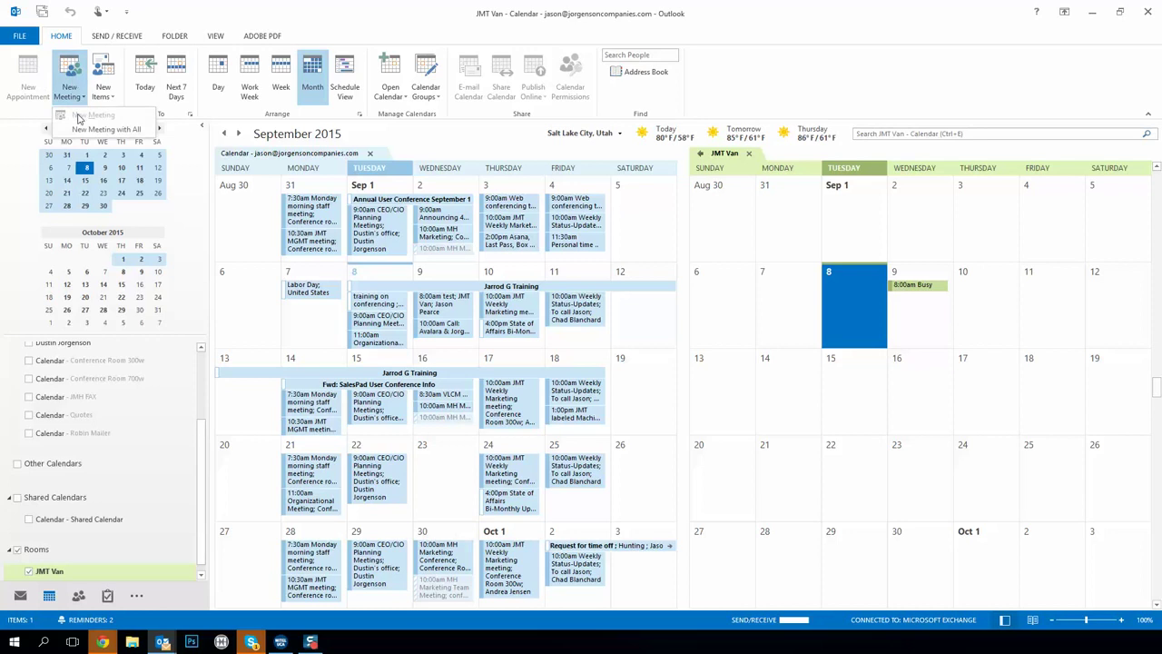
left_click(317, 163)
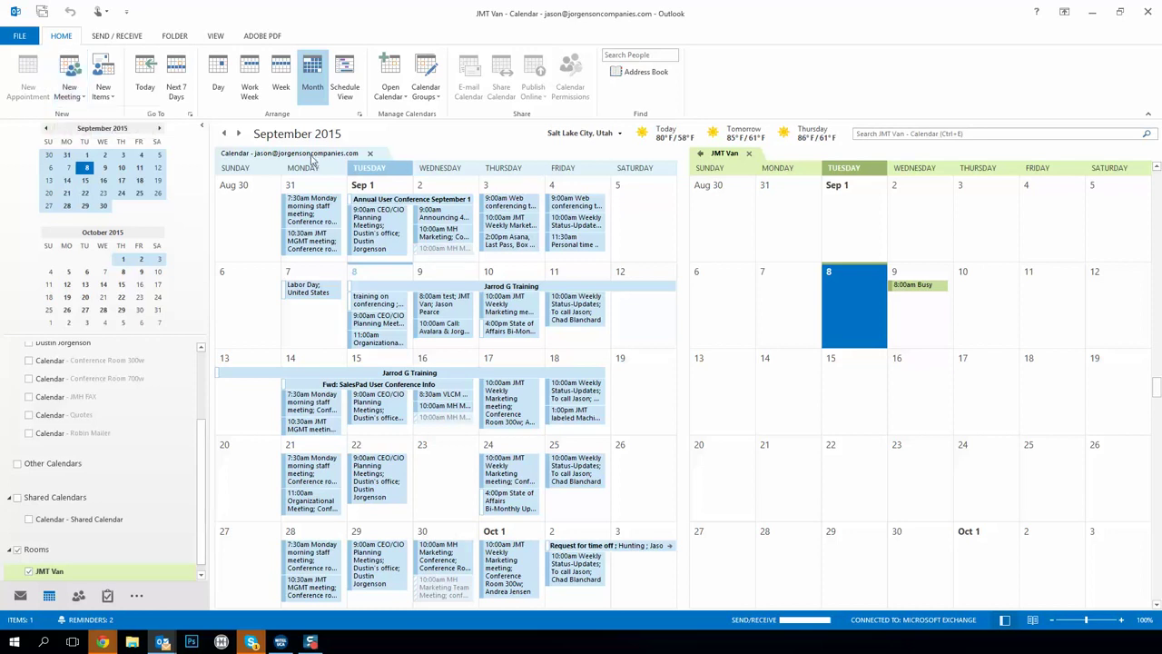
Make the personal calendar active and create a new meeting from it
left_click(314, 156)
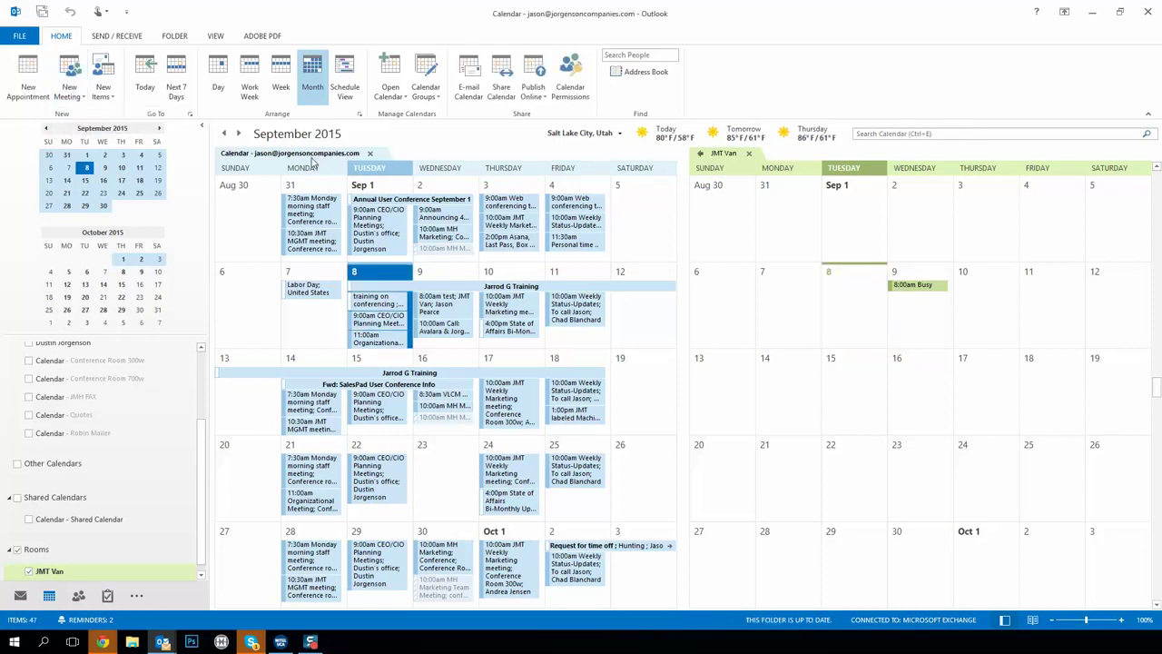
left_click(71, 89)
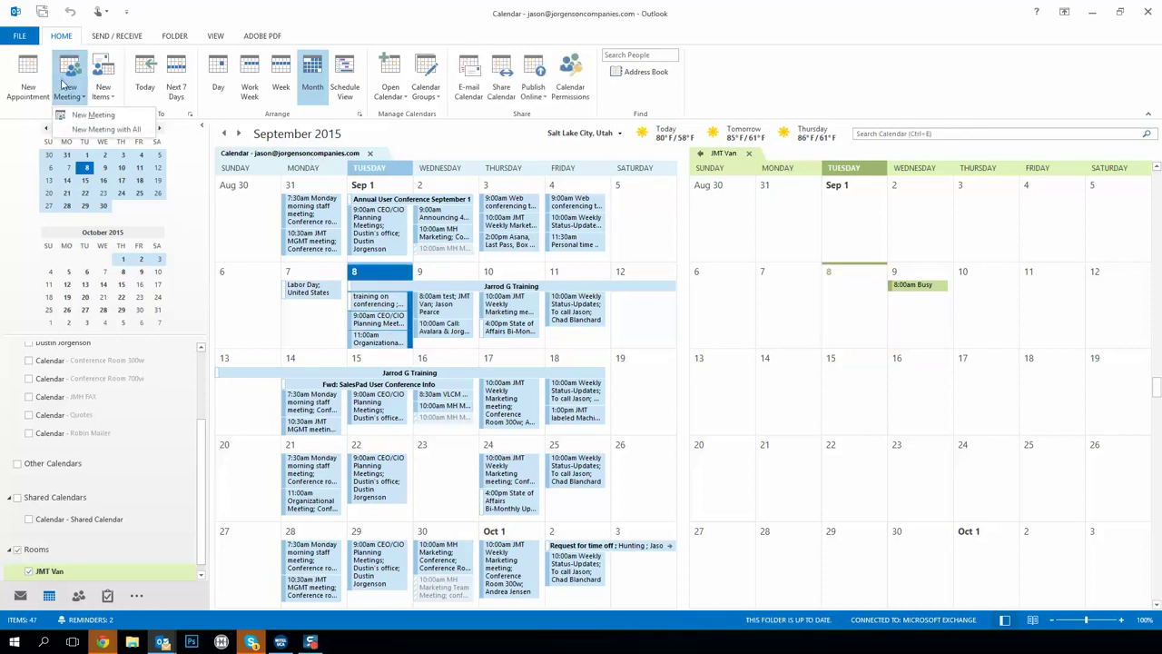
left_click(94, 116)
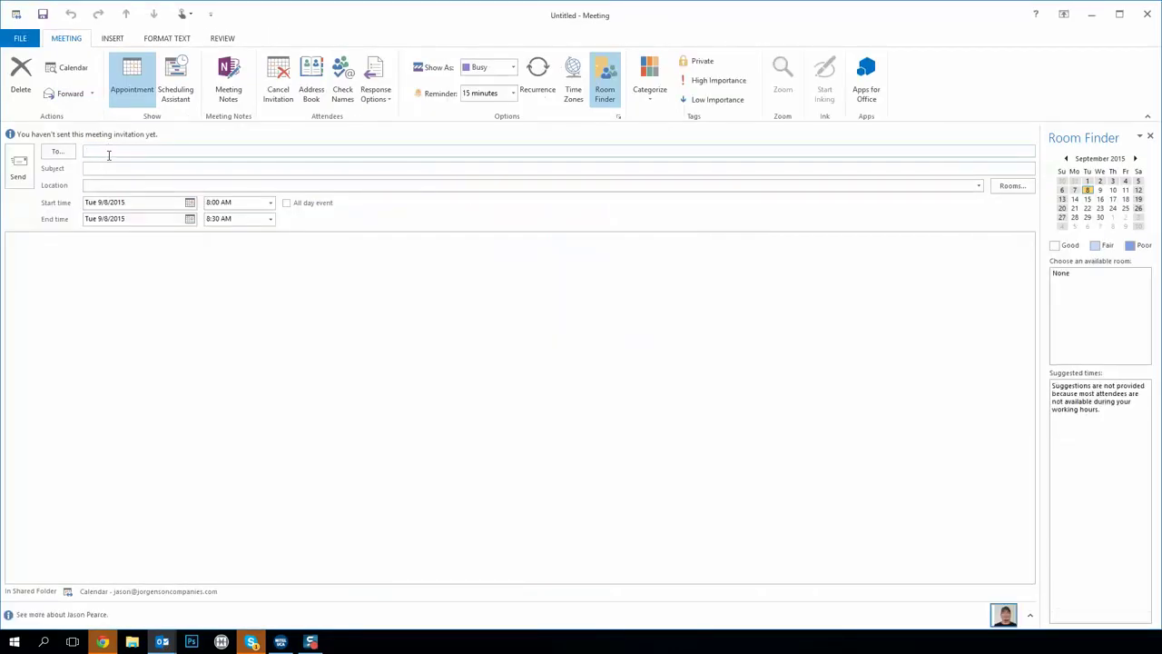
Add JMT Van from the All Rooms address list as a required attendee of the meeting
left_click(57, 152)
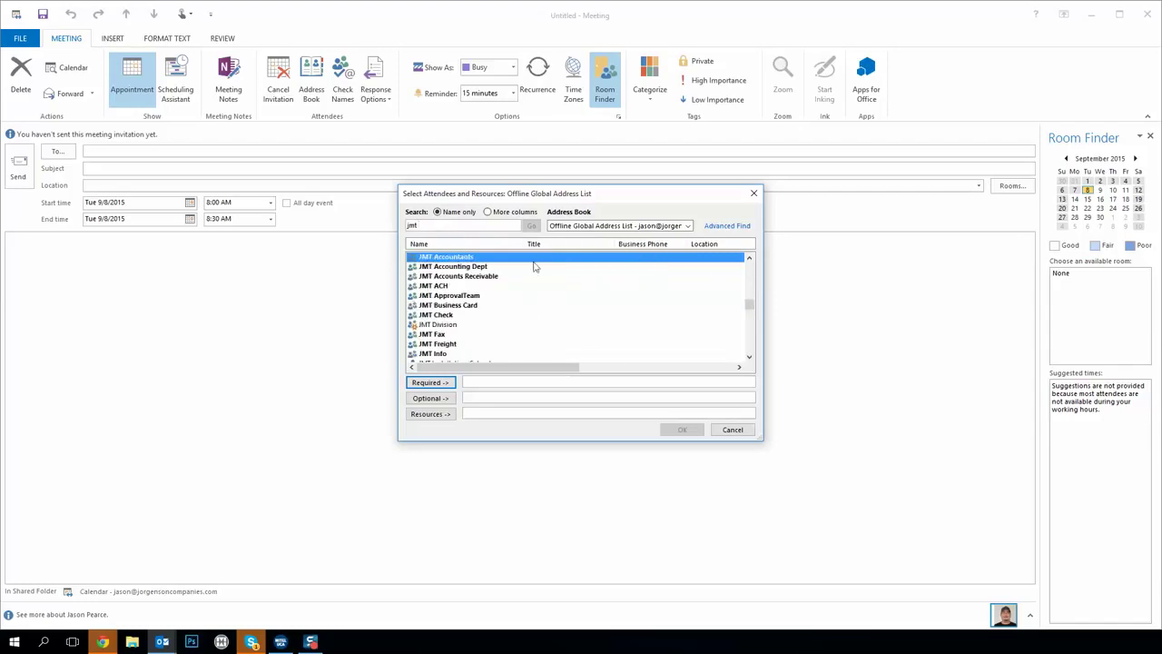
left_click(598, 226)
left_click(581, 291)
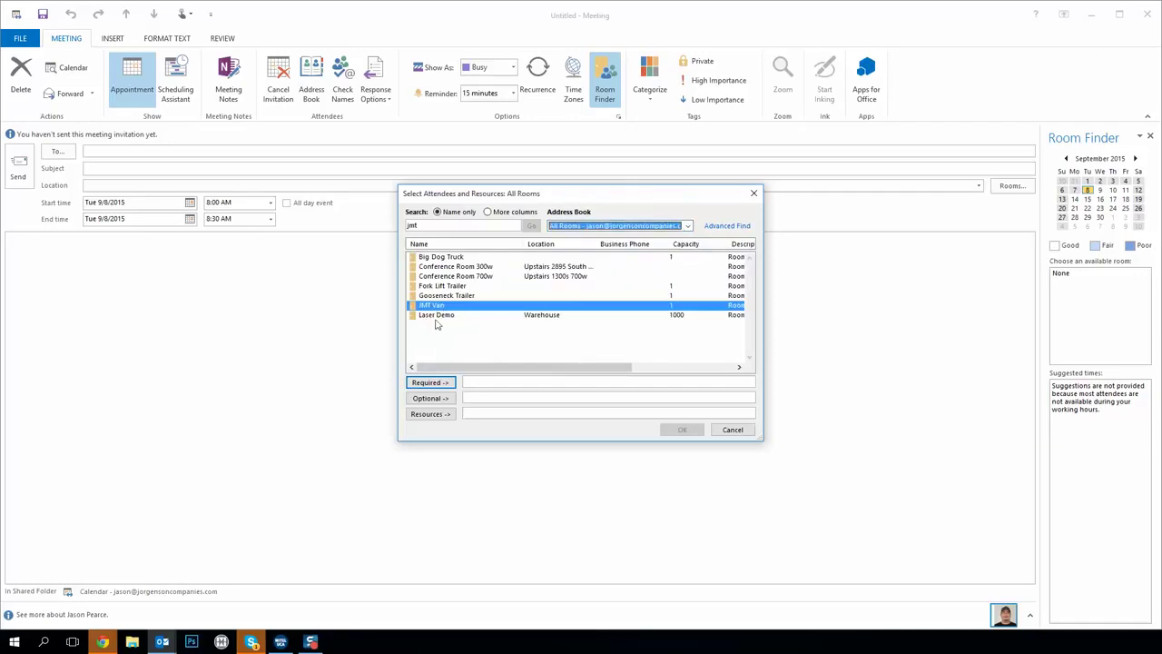
double_click(434, 307)
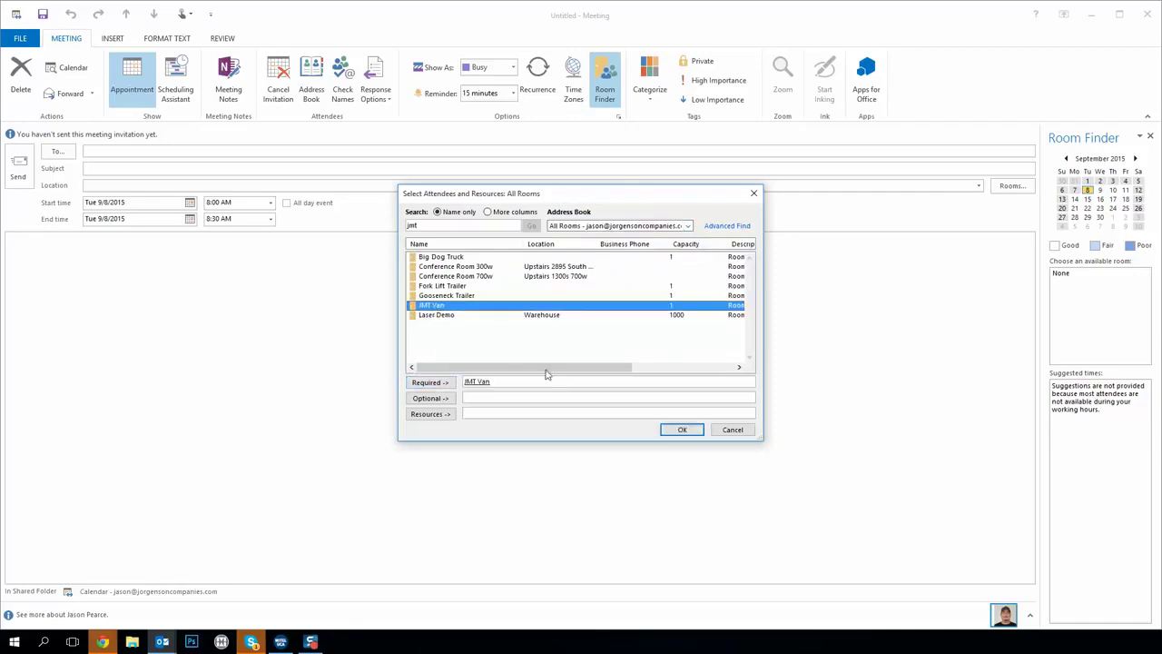
left_click(680, 429)
Check availability in the Scheduling Assistant and set the meeting to Tuesday, September 8, 2015, 12:00 PM to 5:00 PM
left_click(269, 202)
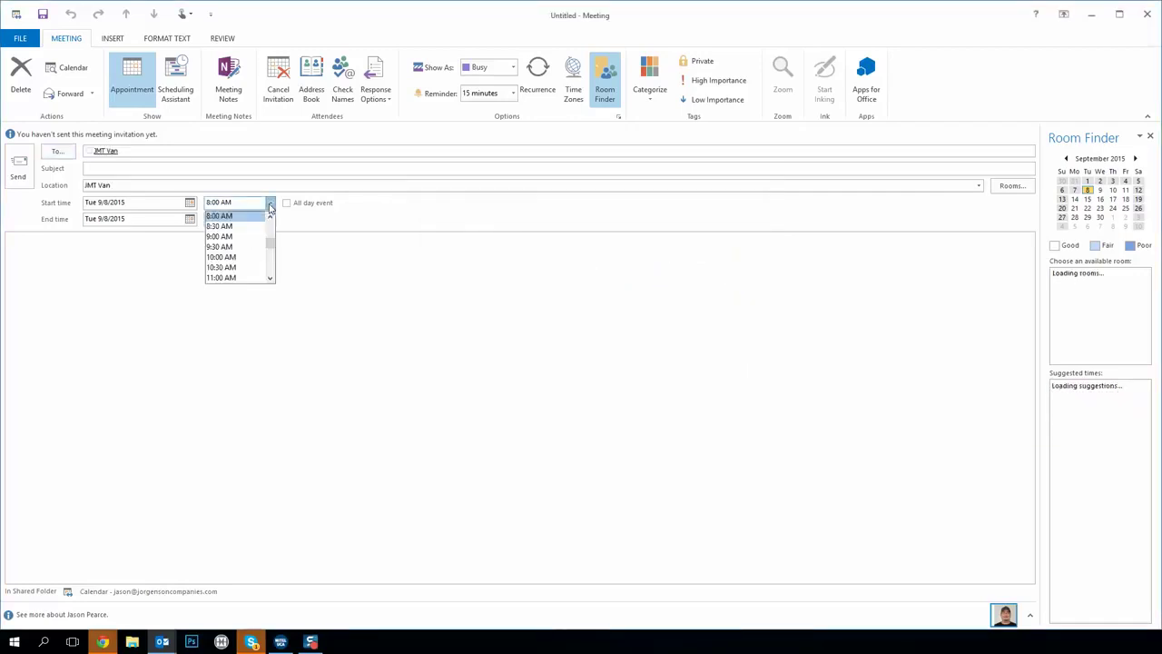
left_click(179, 83)
left_click(177, 84)
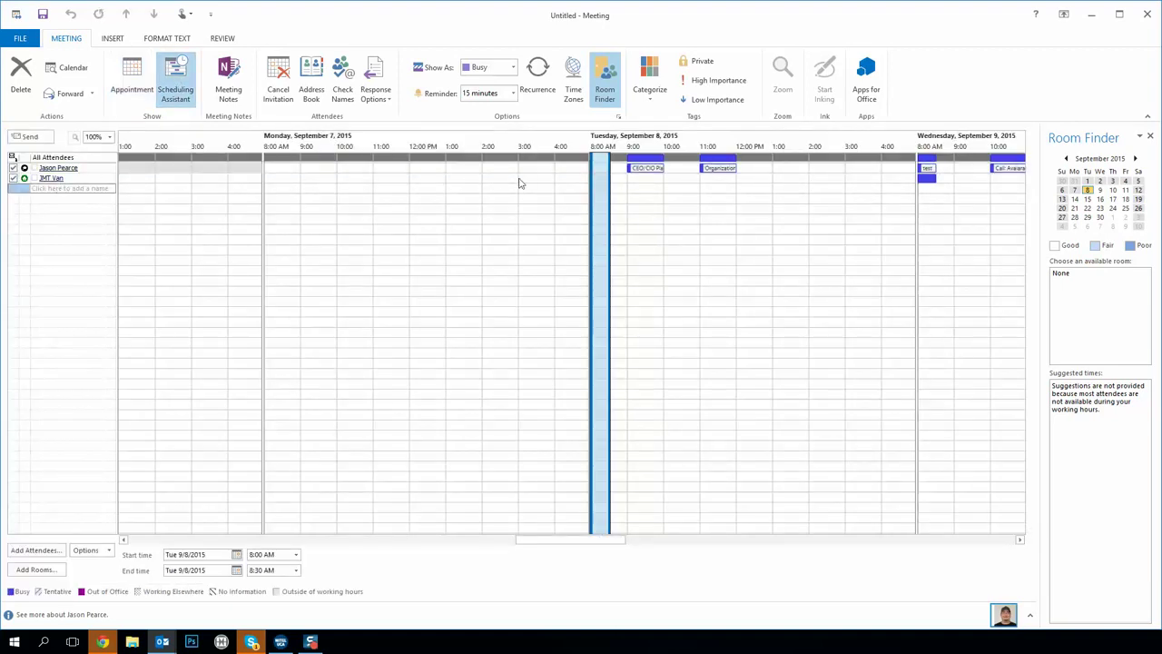
left_click(694, 186)
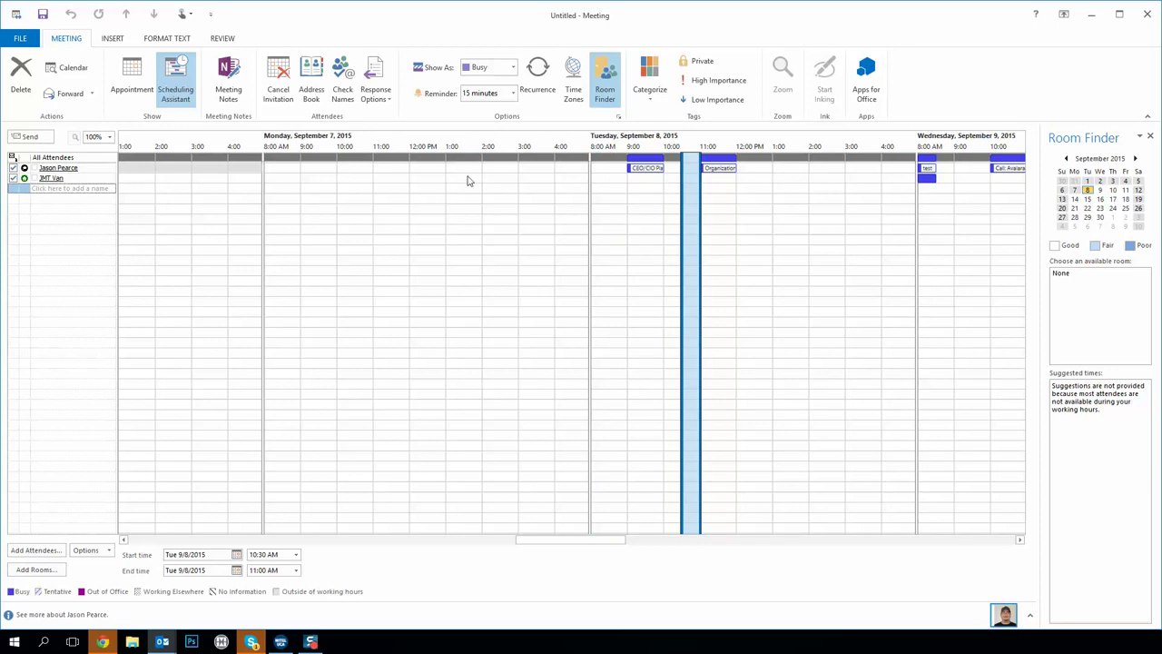
left_click(940, 184)
left_click(925, 184)
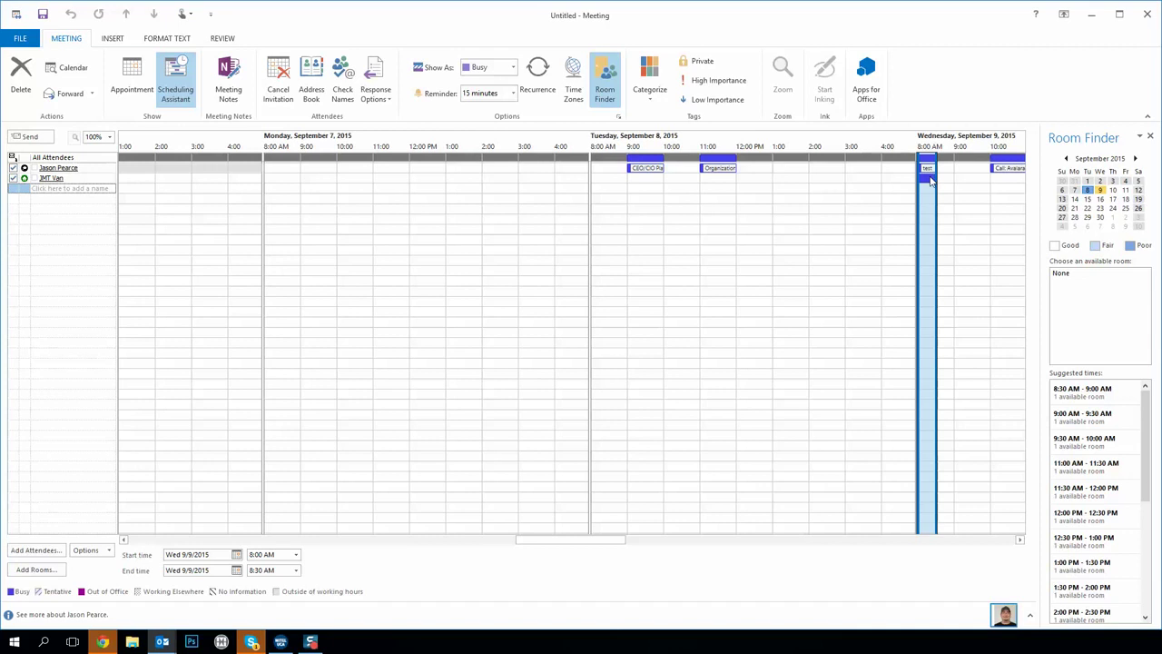
left_click_drag(917, 182, 733, 191)
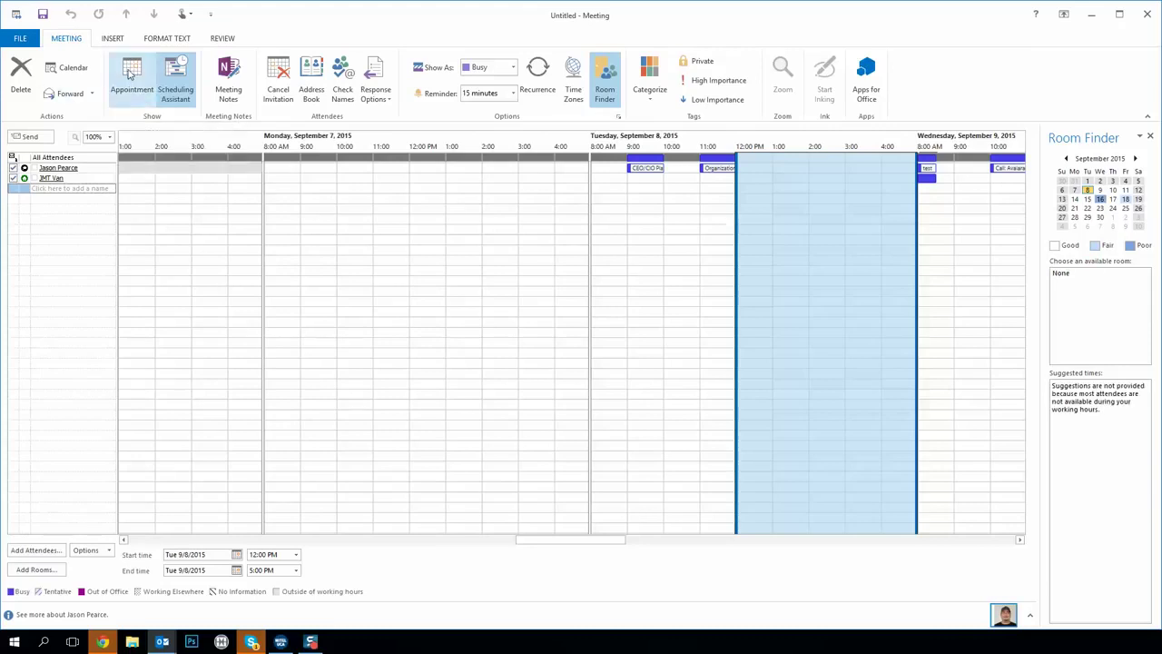
Return to the appointment details and send the JMT Van meeting request without a subject
left_click(132, 83)
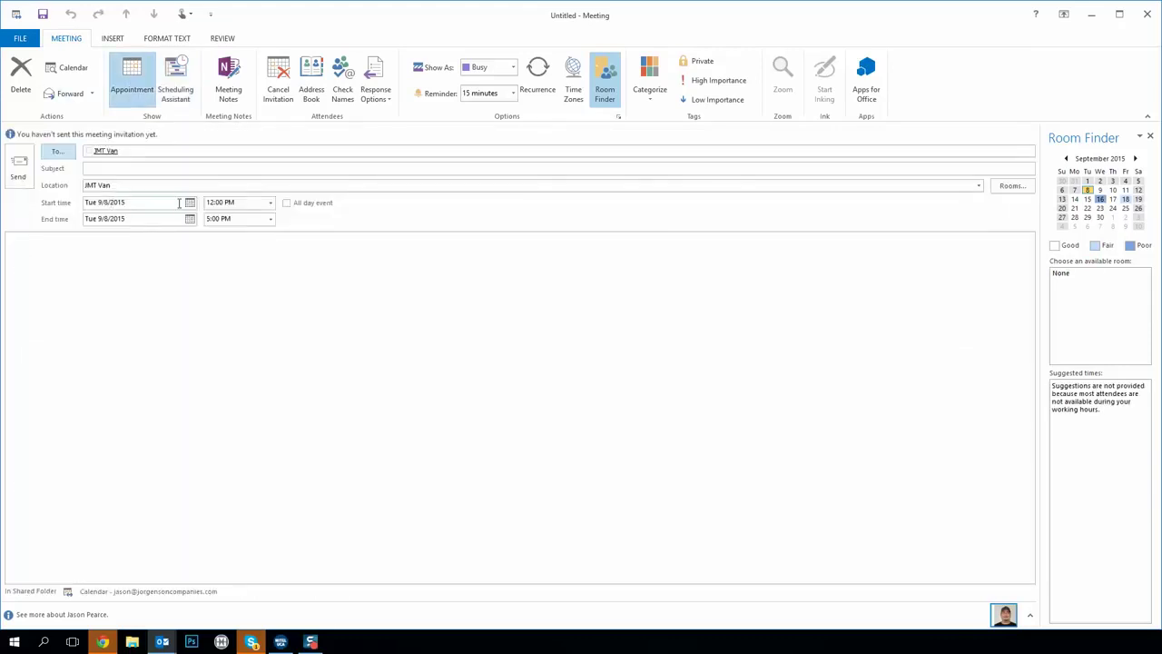
left_click(190, 203)
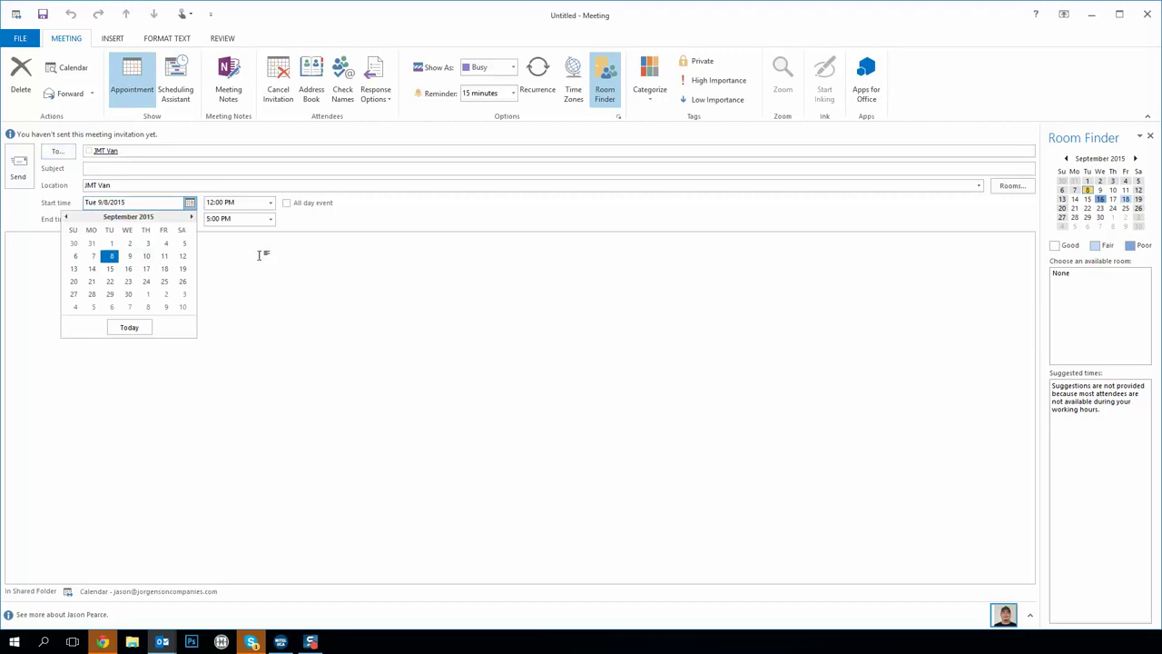
left_click(68, 170)
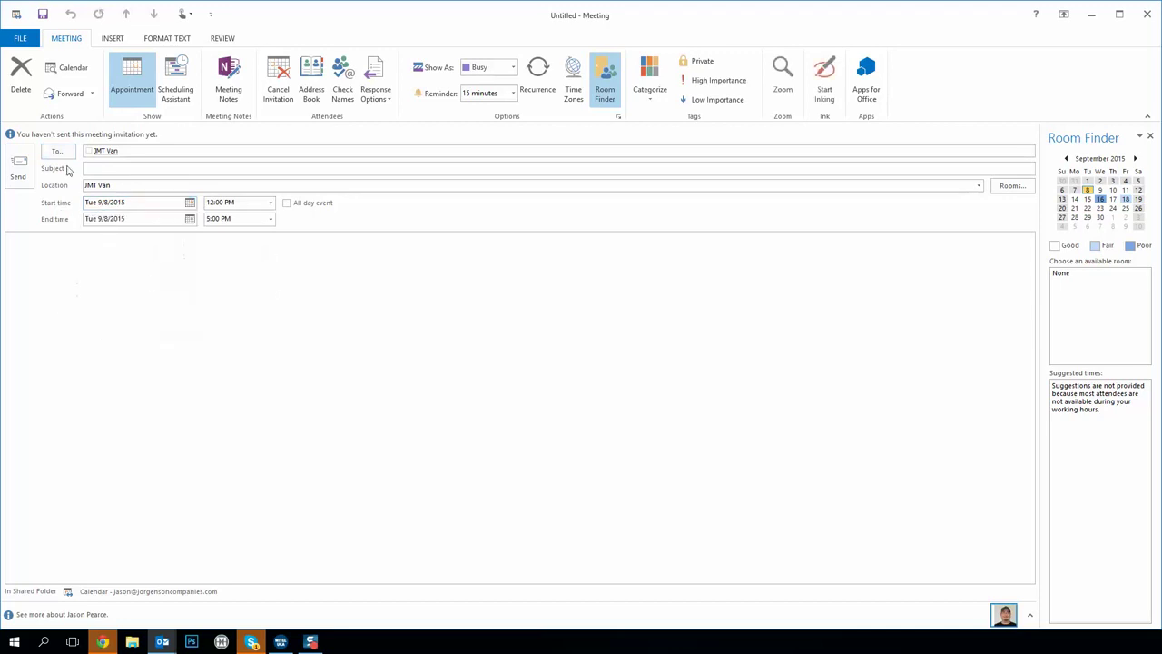
left_click(19, 163)
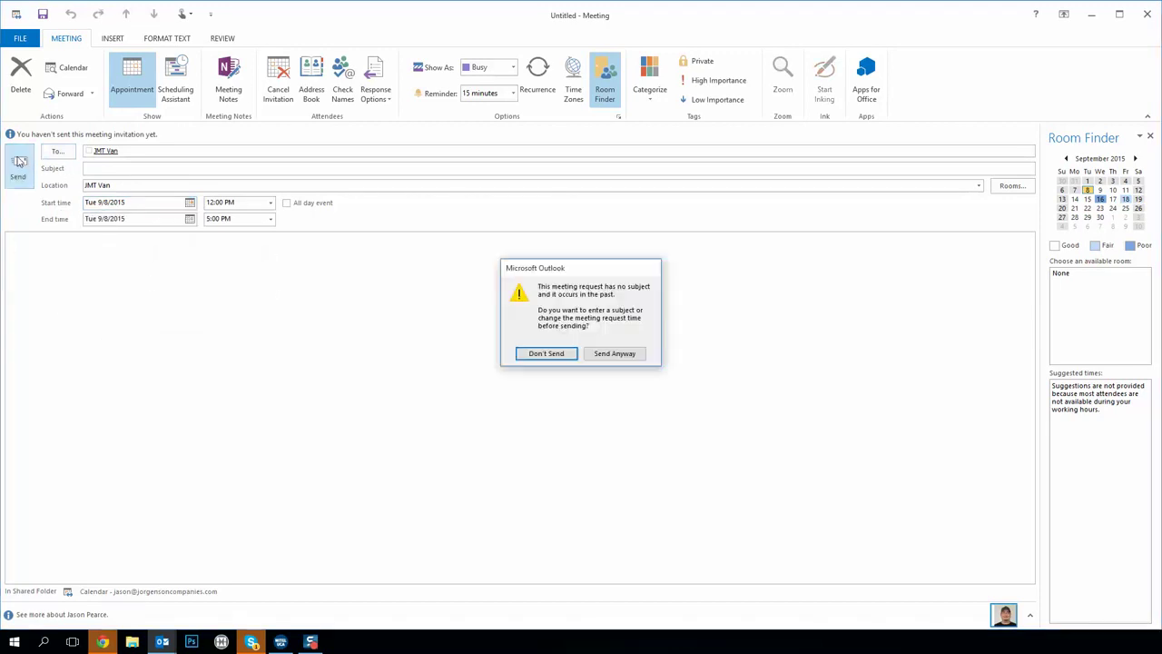
left_click(605, 354)
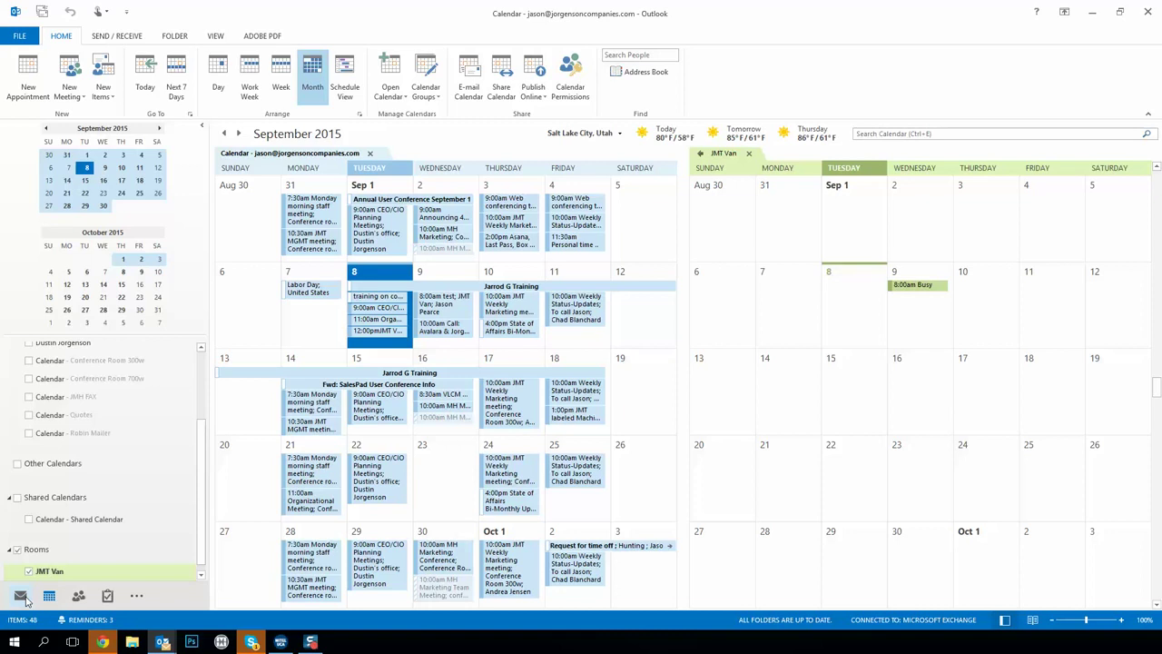
left_click(21, 595)
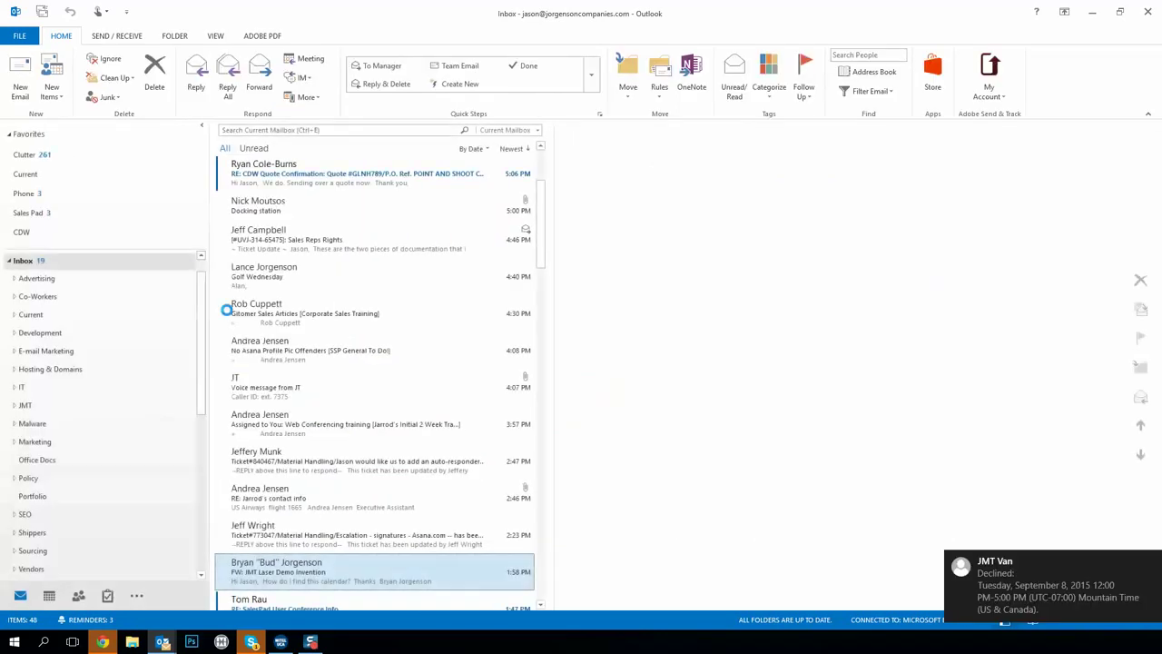
scroll(382, 181, "up", 2)
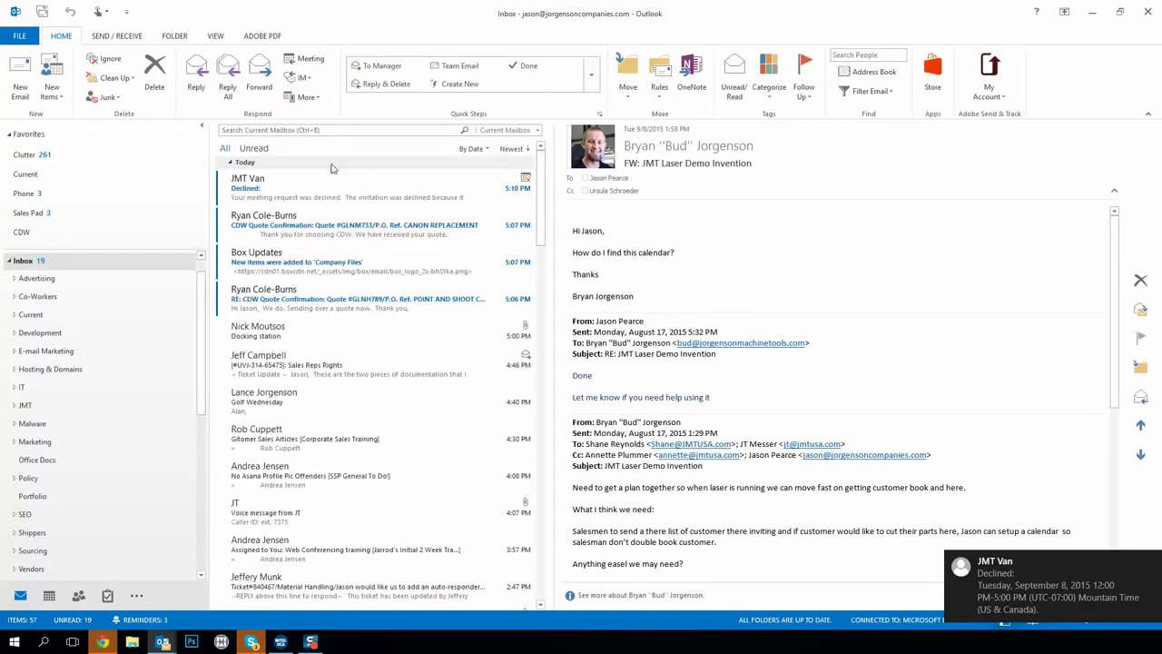
left_click(321, 185)
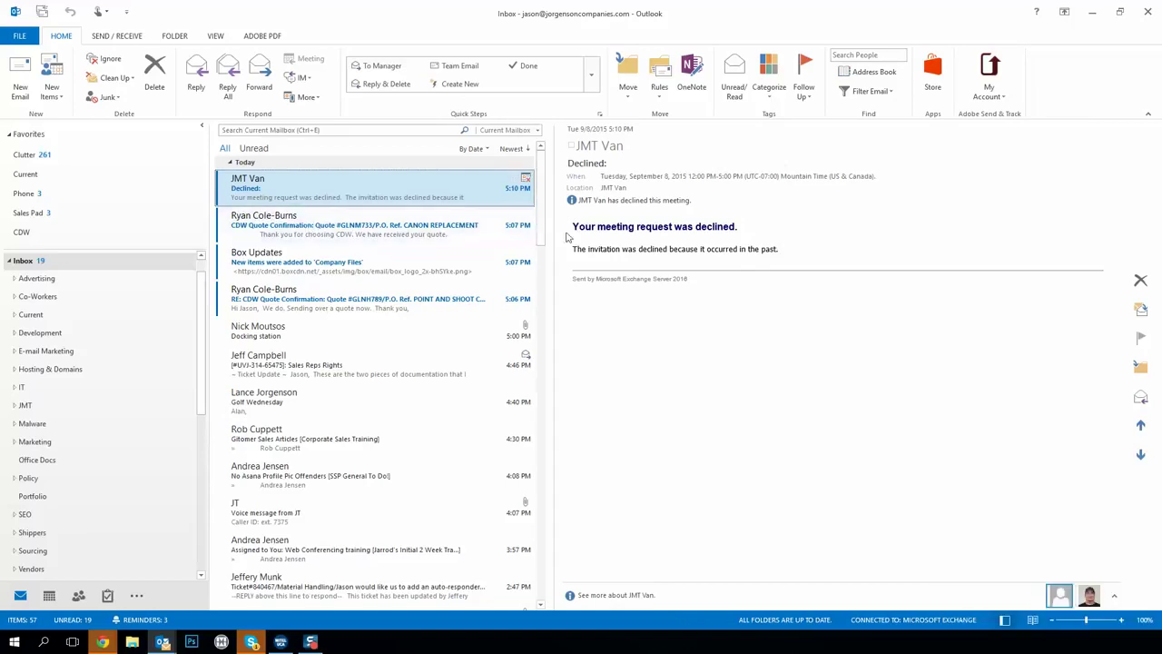
triple_click(672, 233)
left_click_drag(672, 234, 777, 239)
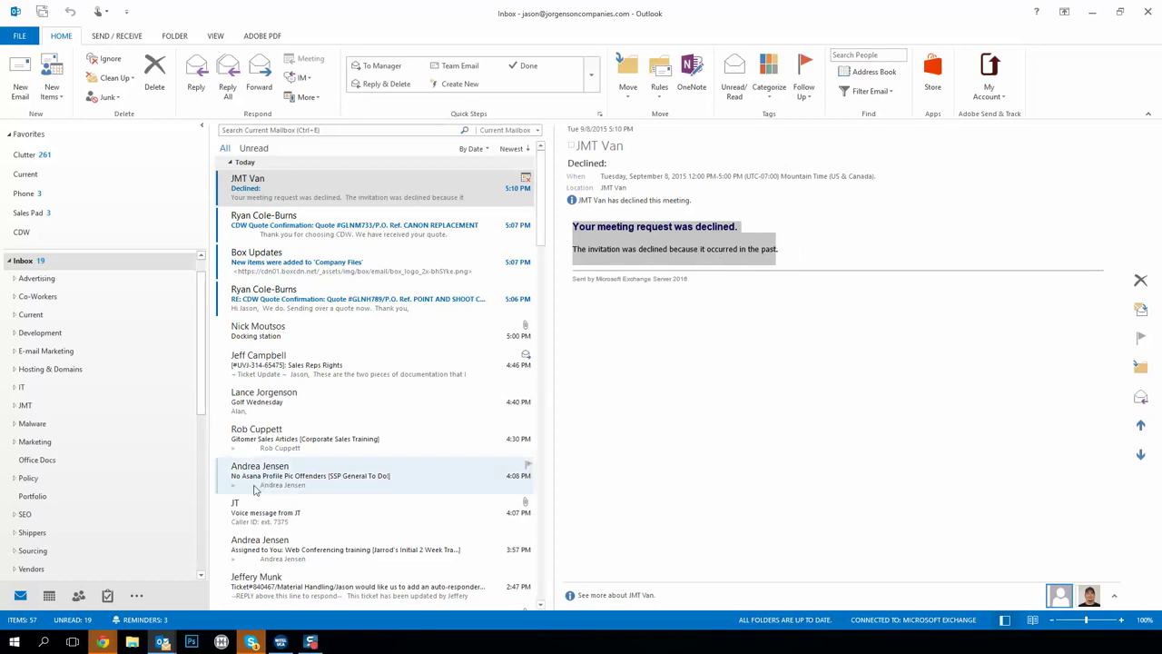
Create a new meeting from the calendar and add JMT Van from the All Rooms address list as a required attendee
left_click(49, 597)
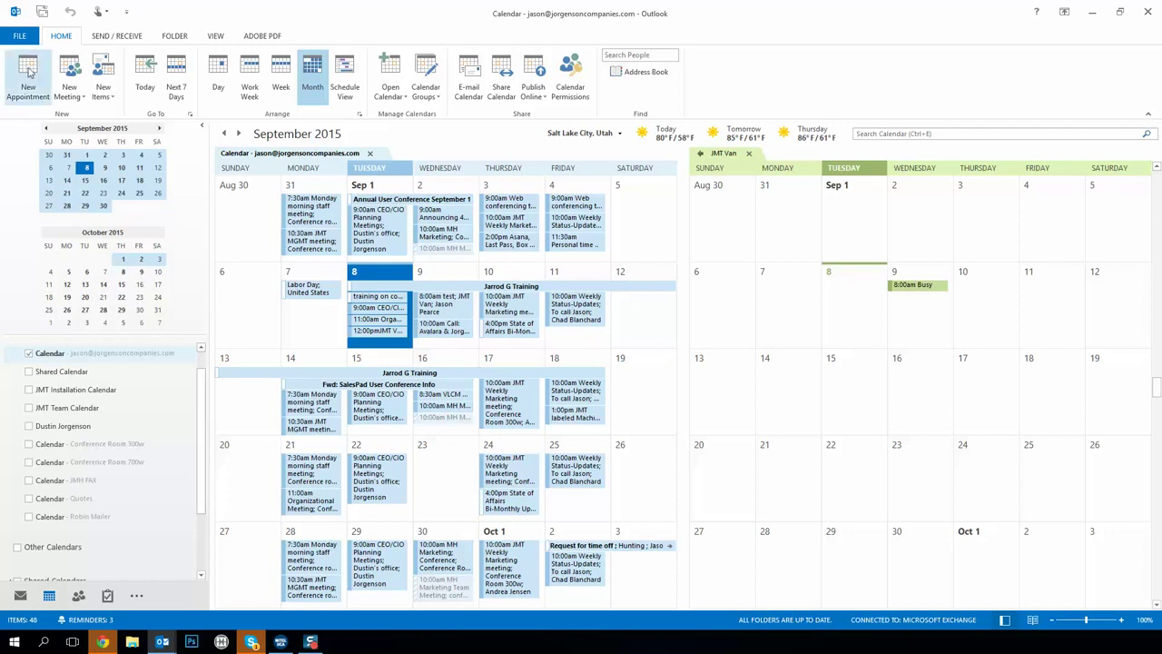
left_click(77, 101)
left_click(91, 115)
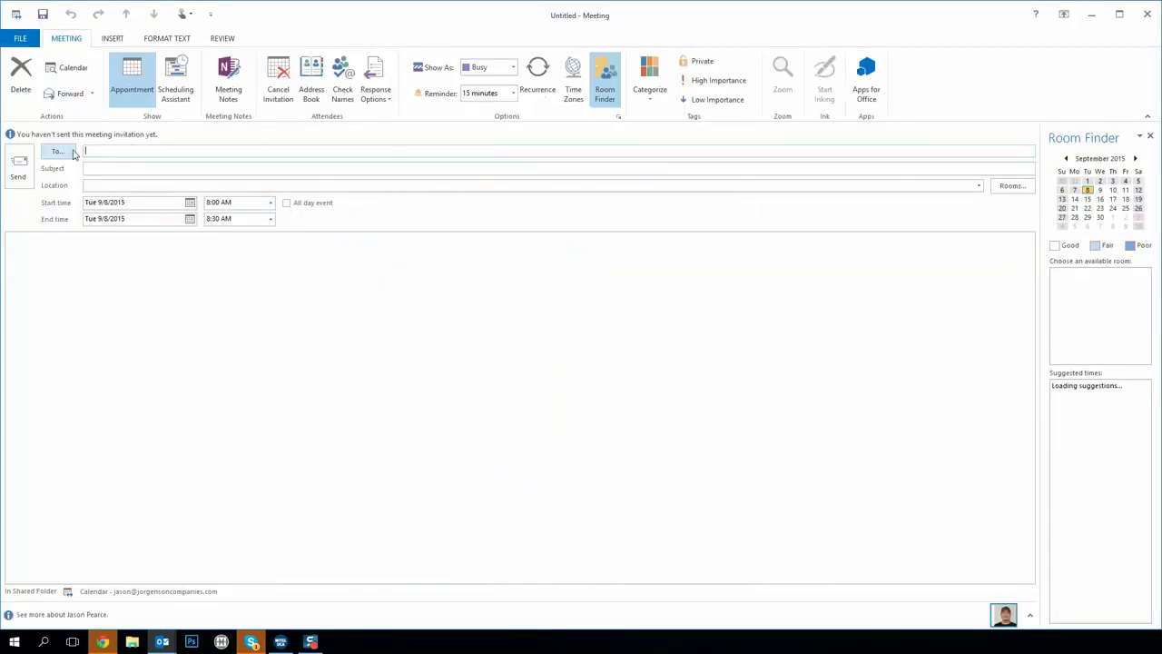
left_click(57, 150)
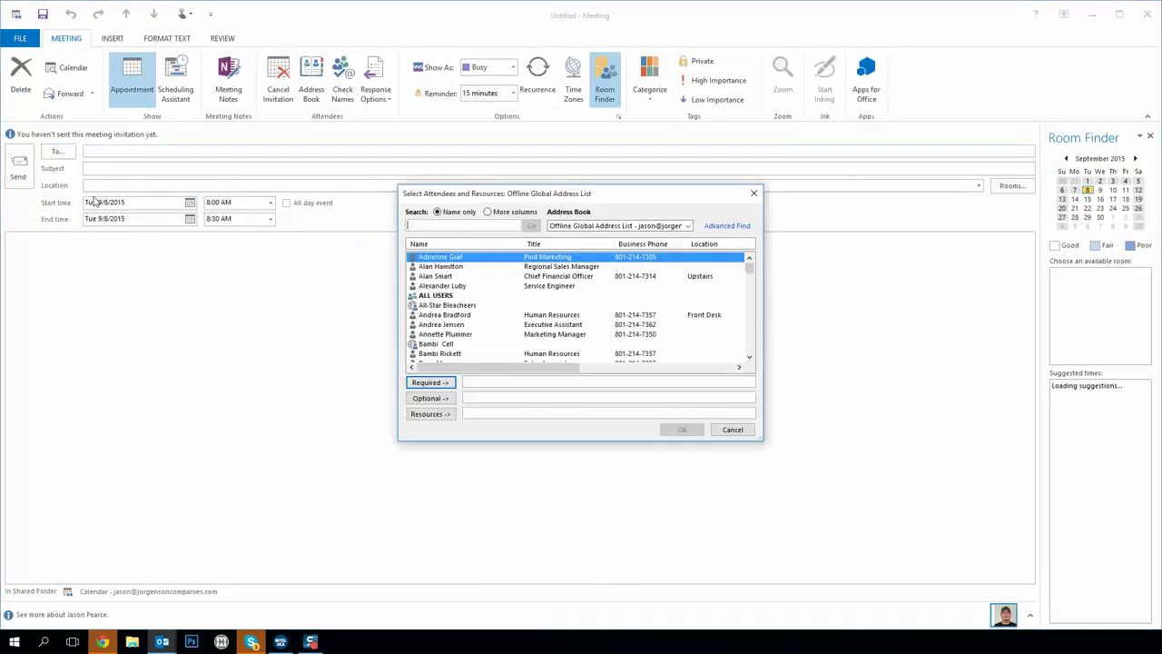
left_click(574, 226)
left_click(576, 291)
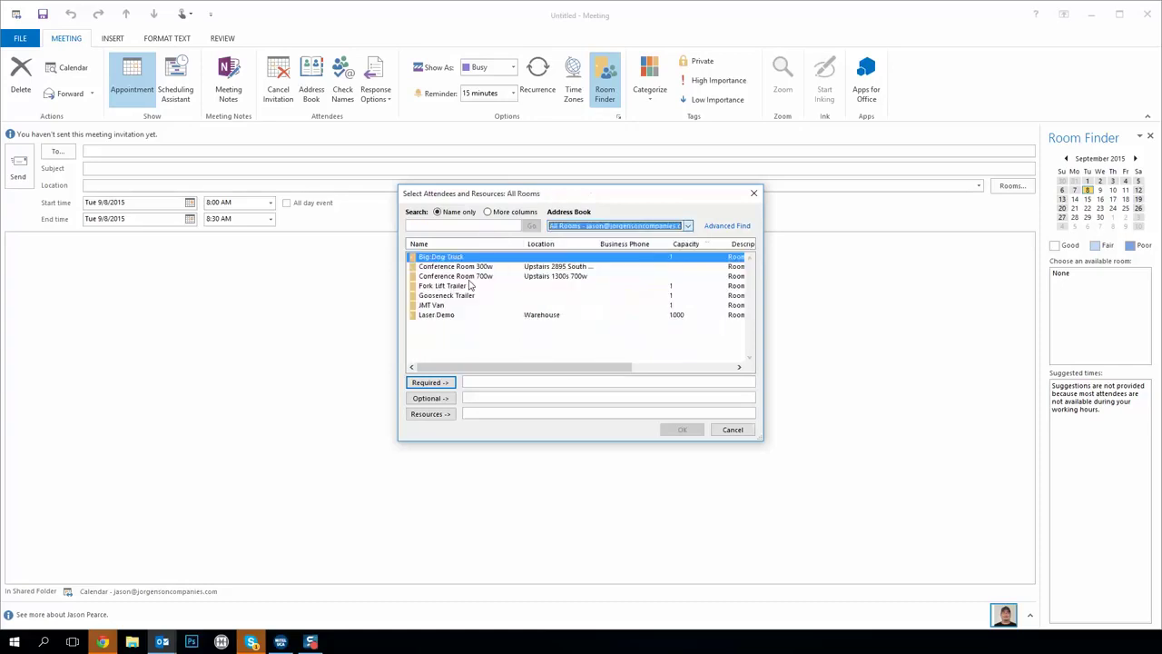
double_click(433, 305)
left_click(681, 429)
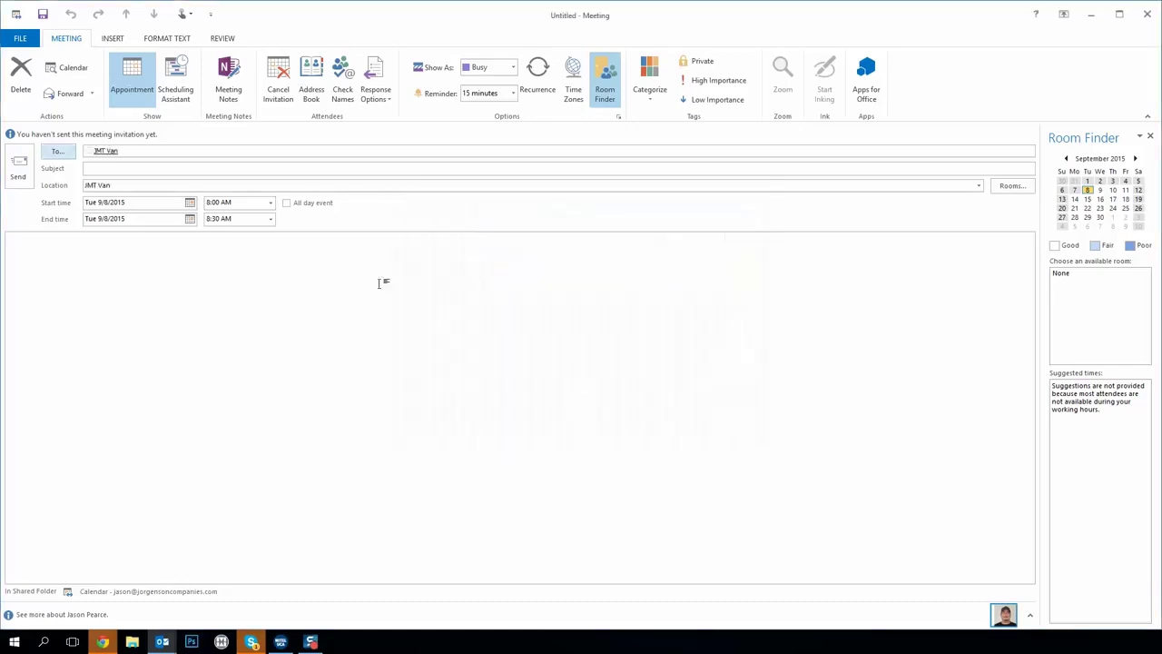
Check availability in the Scheduling Assistant and set the meeting to Thursday, September 24, 2015, 12:00 PM to 4:00 PM
left_click(175, 84)
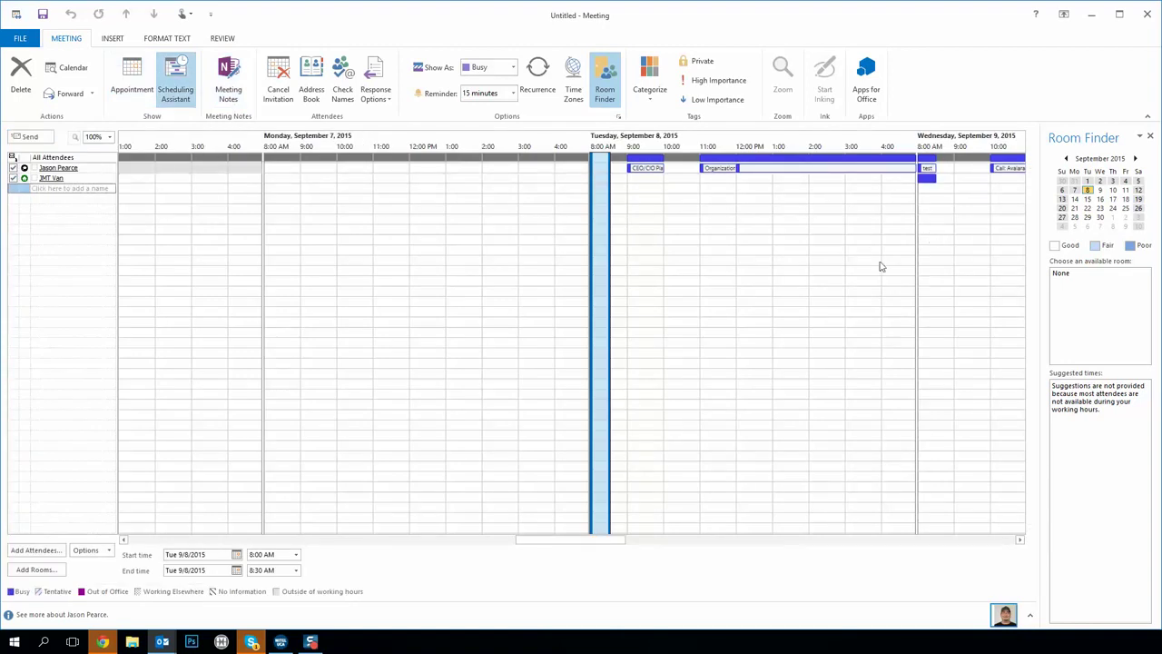
left_click_drag(597, 541, 741, 539)
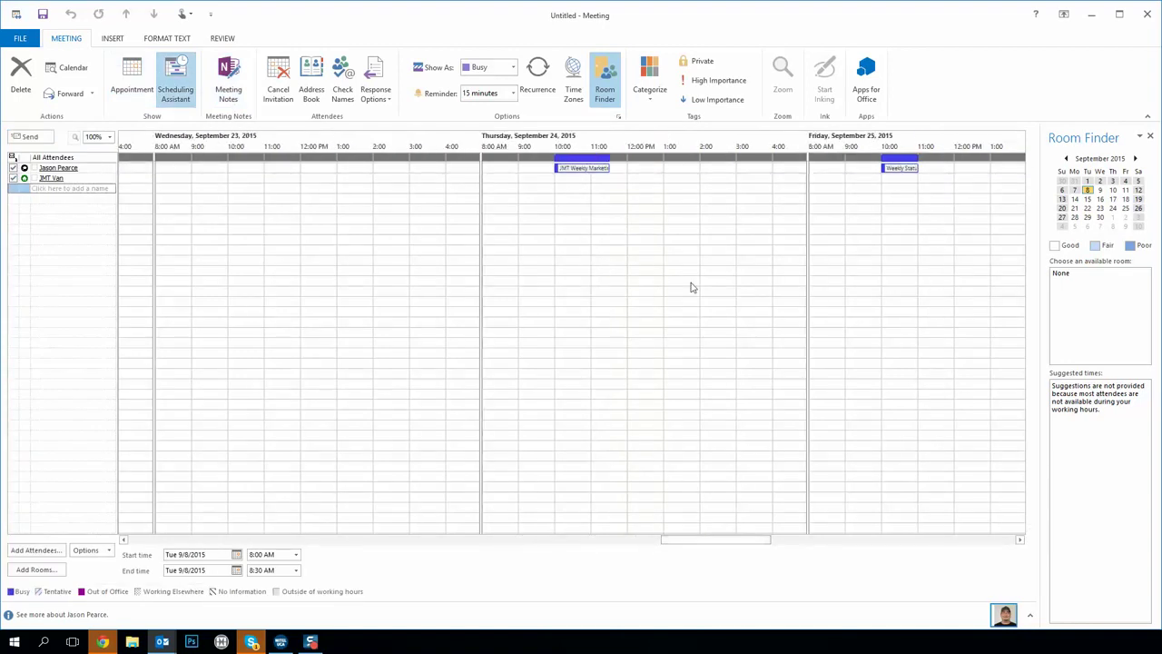
left_click_drag(538, 193, 772, 189)
left_click(634, 183)
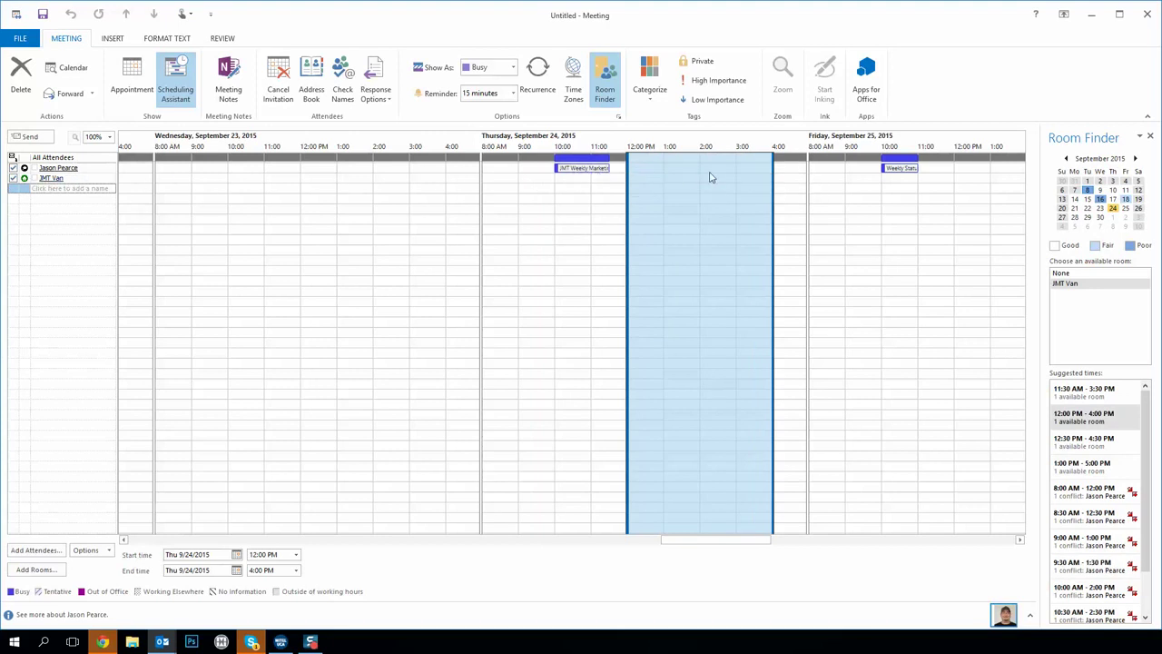
Give the JMT Van meeting request the subject "test" and send it
left_click(29, 137)
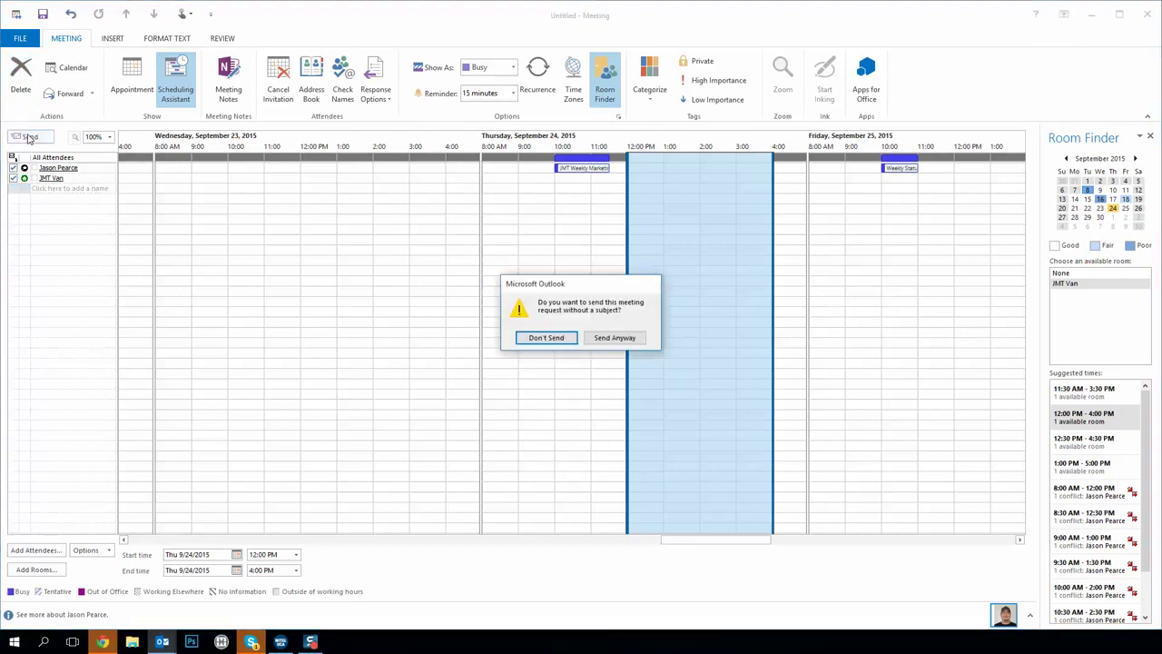
left_click(548, 338)
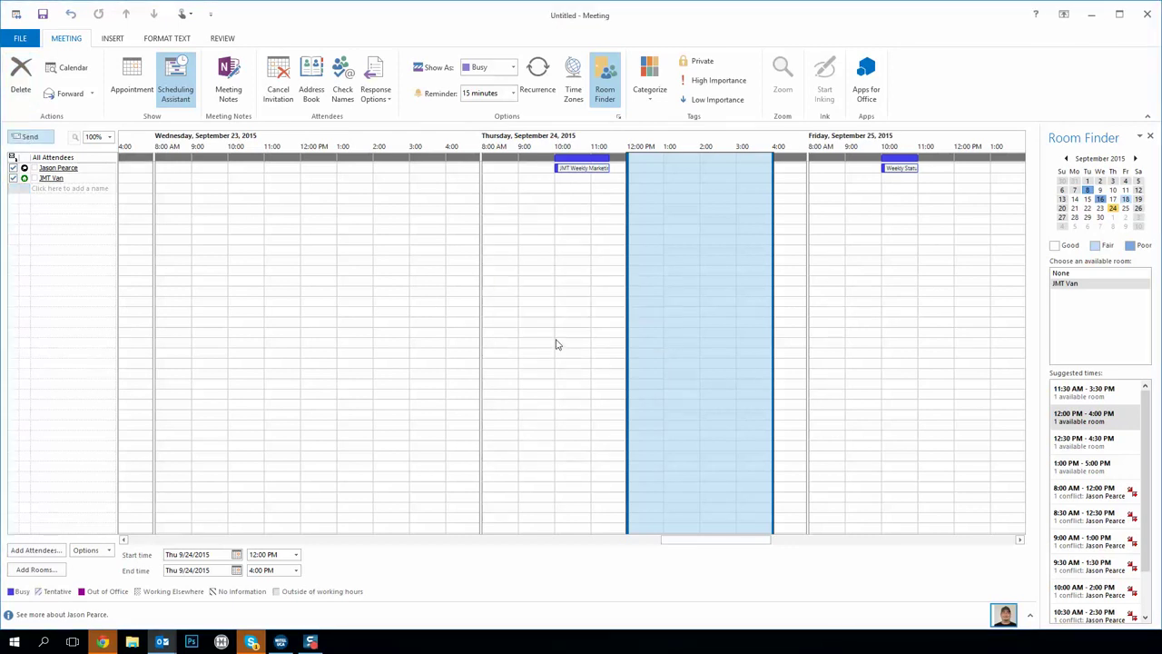
left_click(131, 80)
left_click(118, 173)
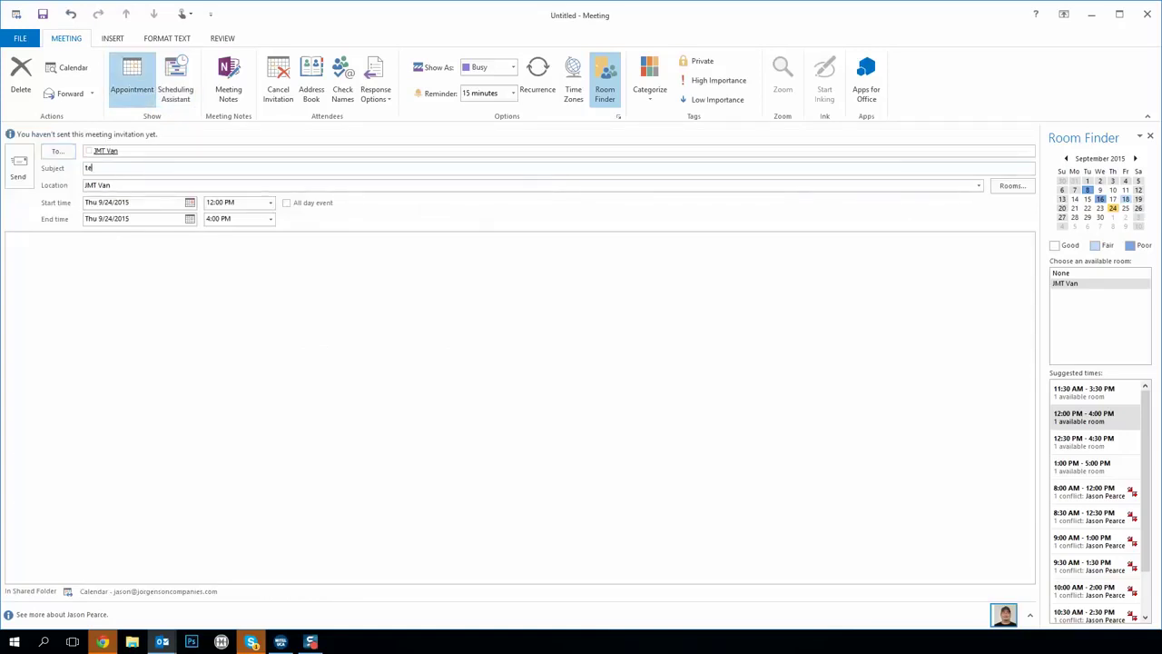
left_click(18, 167)
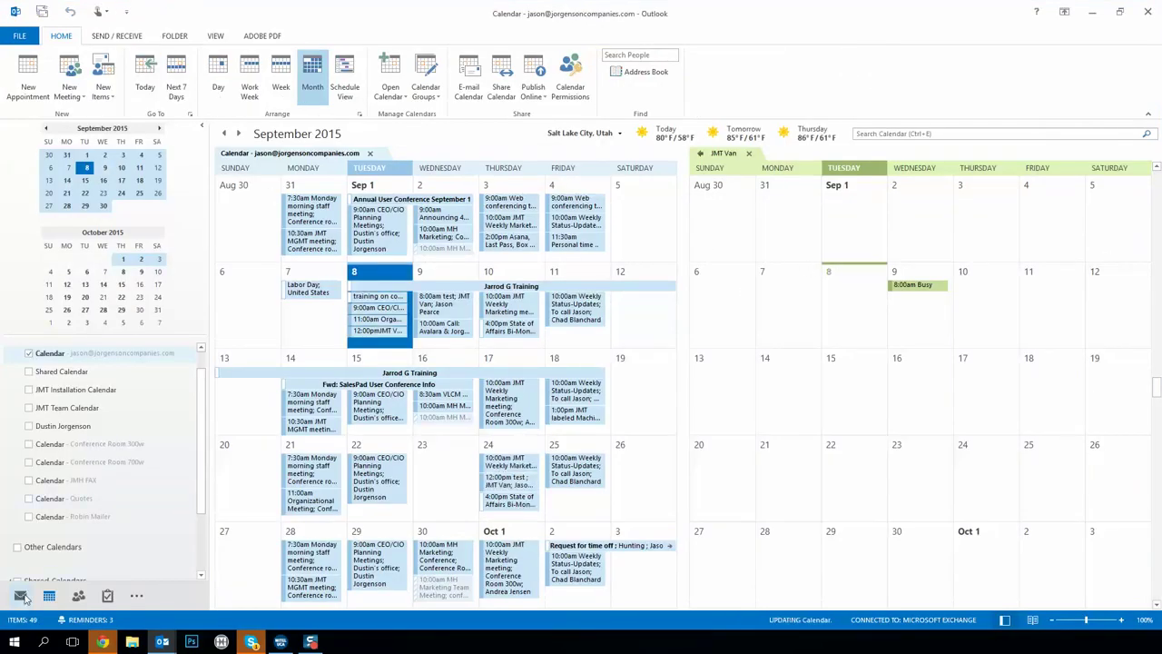
Delete JMT Van's declined reply from the inbox and check the September 24 booking on the JMT Van calendar
left_click(20, 594)
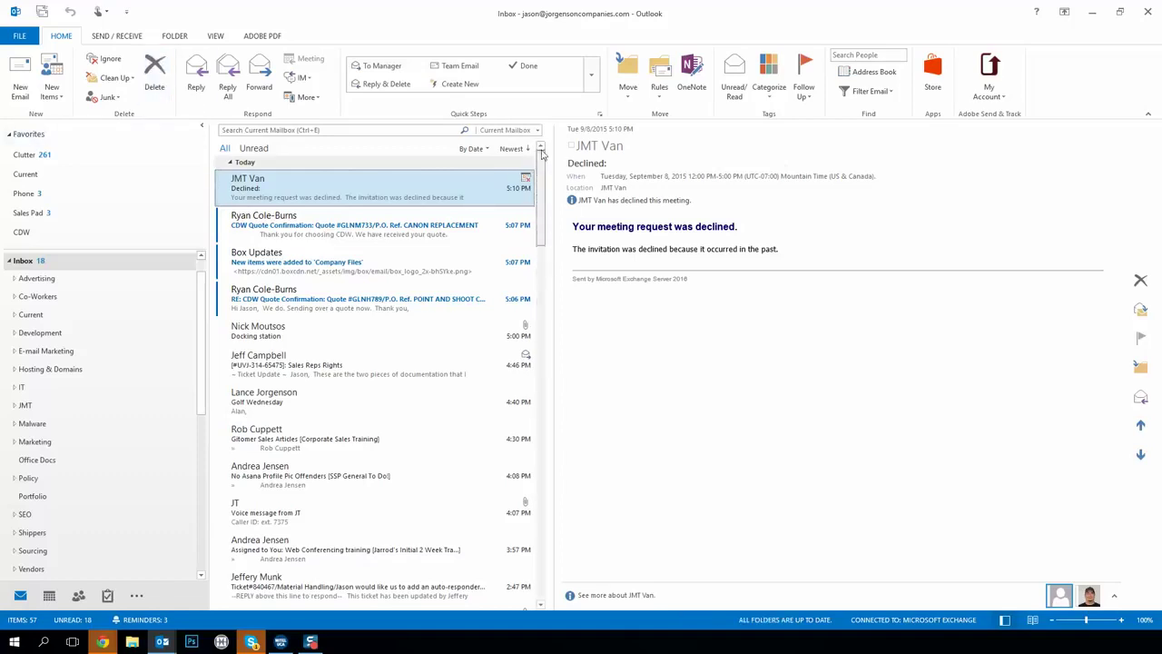
left_click(154, 71)
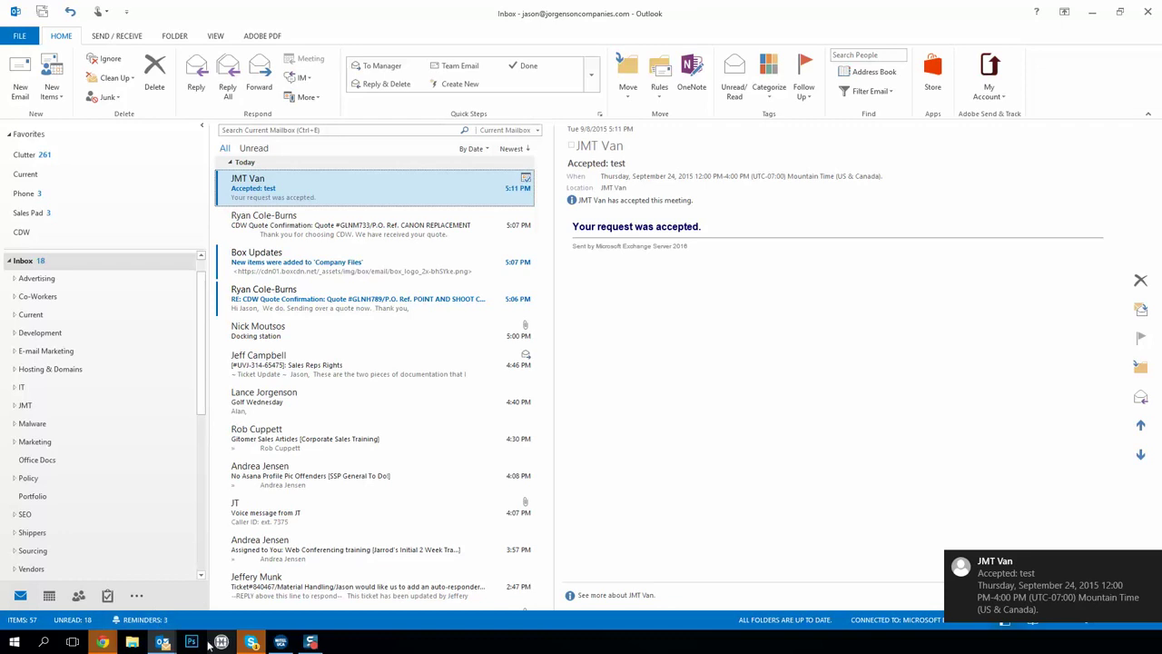
left_click(50, 597)
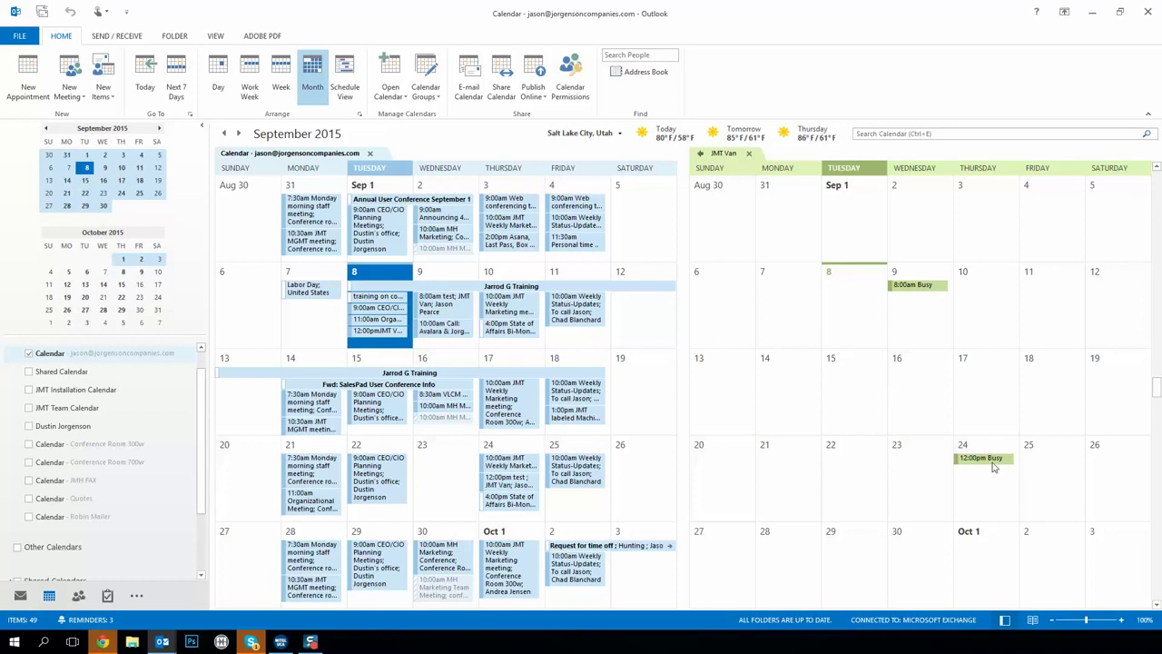
mouse_move(993, 467)
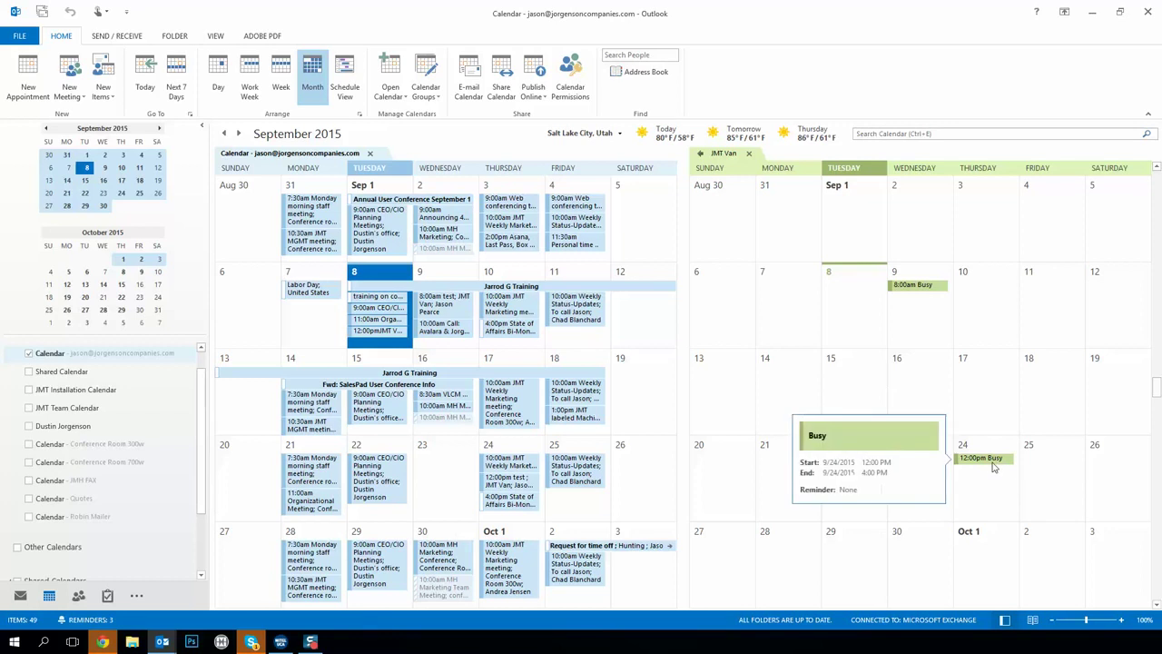
left_click(311, 642)
right_click(313, 643)
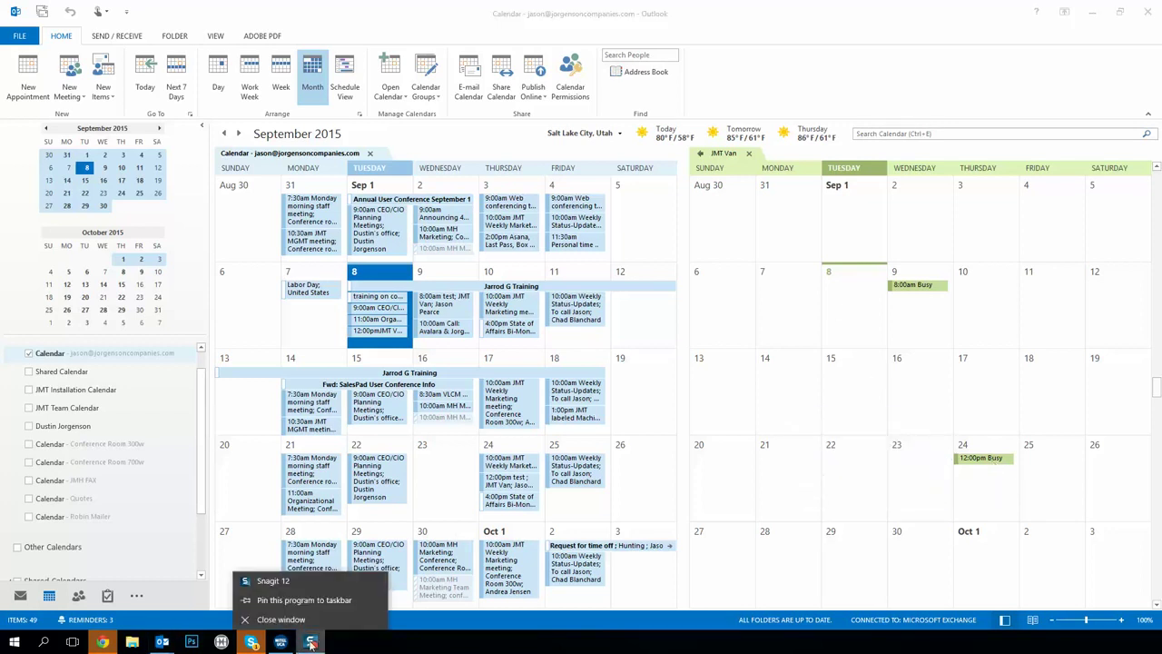